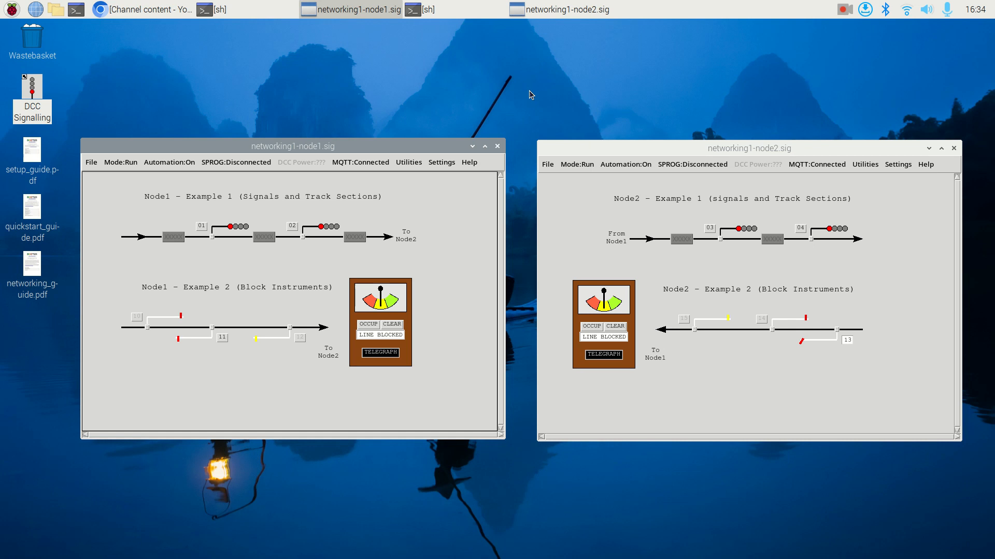
{"action": "left_click_drag", "start_coordinate": [420, 147], "coordinate": [418, 160]}
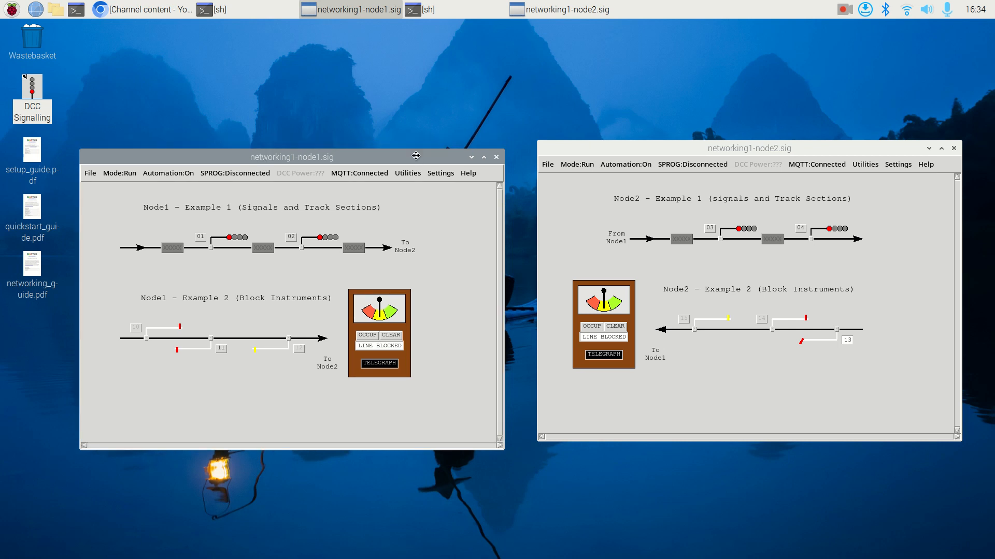
{"action": "left_click_drag", "start_coordinate": [597, 146], "coordinate": [587, 156]}
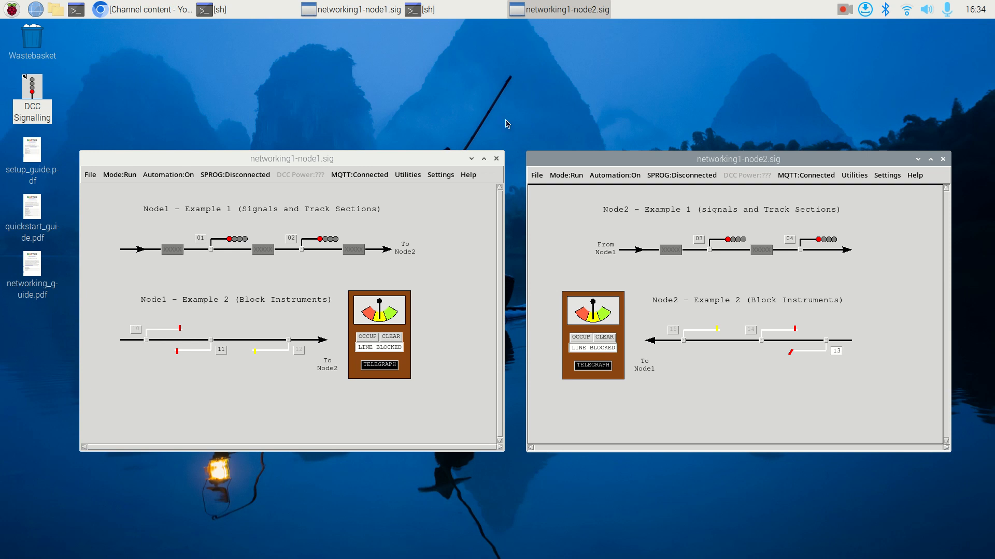
{"action": "mouse_move", "coordinate": [395, 158]}
{"action": "left_mouse_down"}
{"action": "mouse_move", "coordinate": [382, 146]}
{"action": "mouse_move", "coordinate": [382, 165]}
{"action": "mouse_move", "coordinate": [385, 155]}
{"action": "left_mouse_up"}
{"action": "left_click_drag", "start_coordinate": [601, 161], "coordinate": [609, 158]}
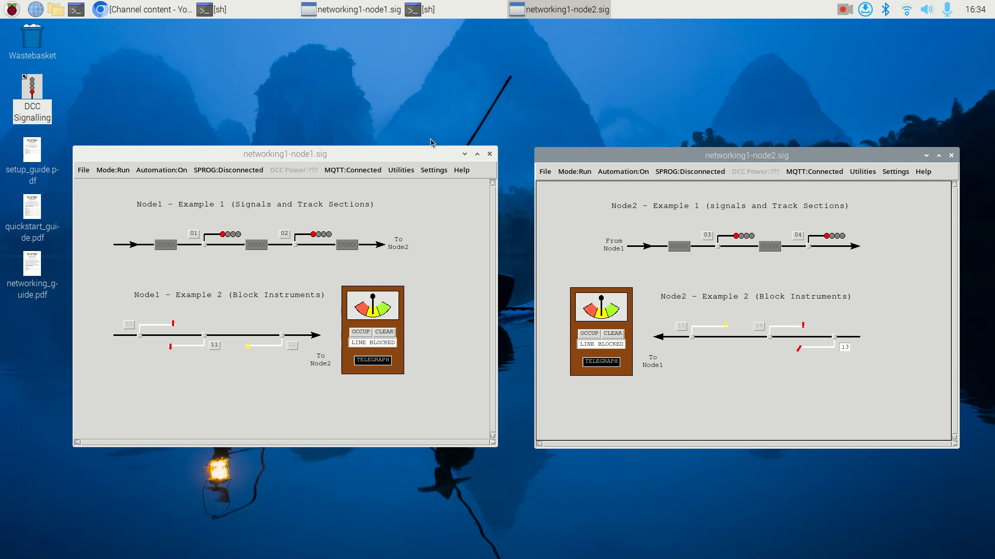
{"action": "left_click_drag", "start_coordinate": [421, 155], "coordinate": [409, 150]}
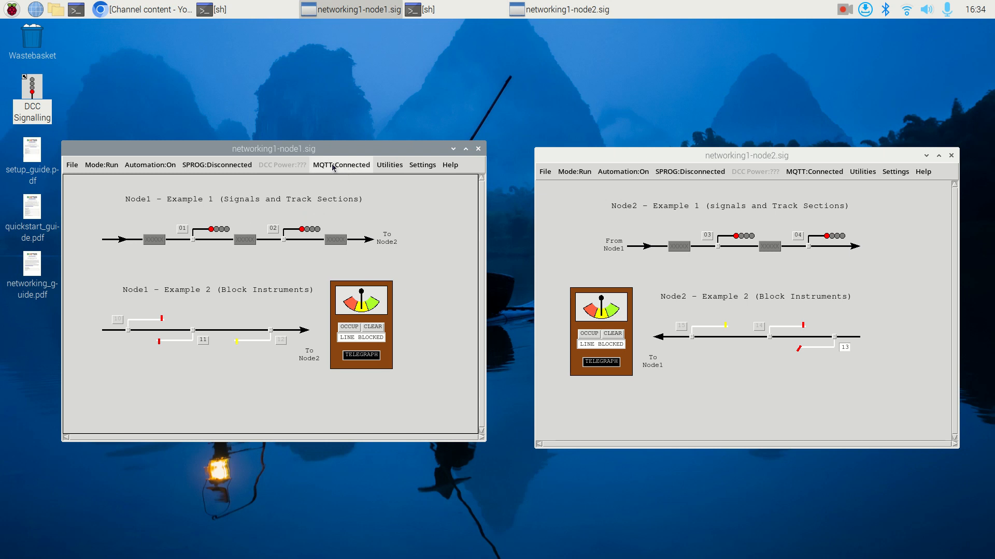
- Open the MQTT networking settings for both Node1 and Node2 and place each settings window over its own layout
{"action": "left_click", "coordinate": [420, 165]}
{"action": "left_click", "coordinate": [425, 193]}
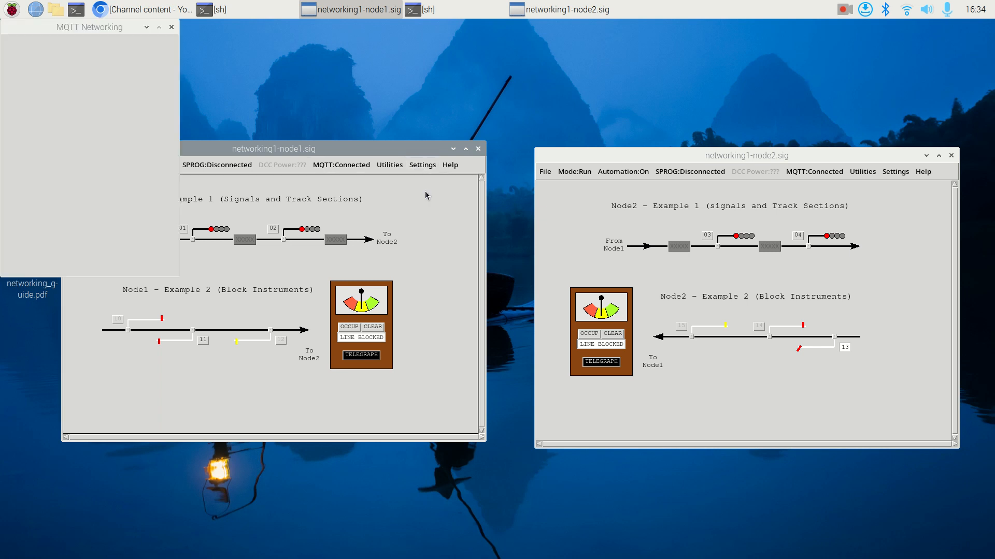
{"action": "left_click", "coordinate": [864, 173]}
{"action": "mouse_move", "coordinate": [895, 171]}
{"action": "left_click", "coordinate": [877, 190]}
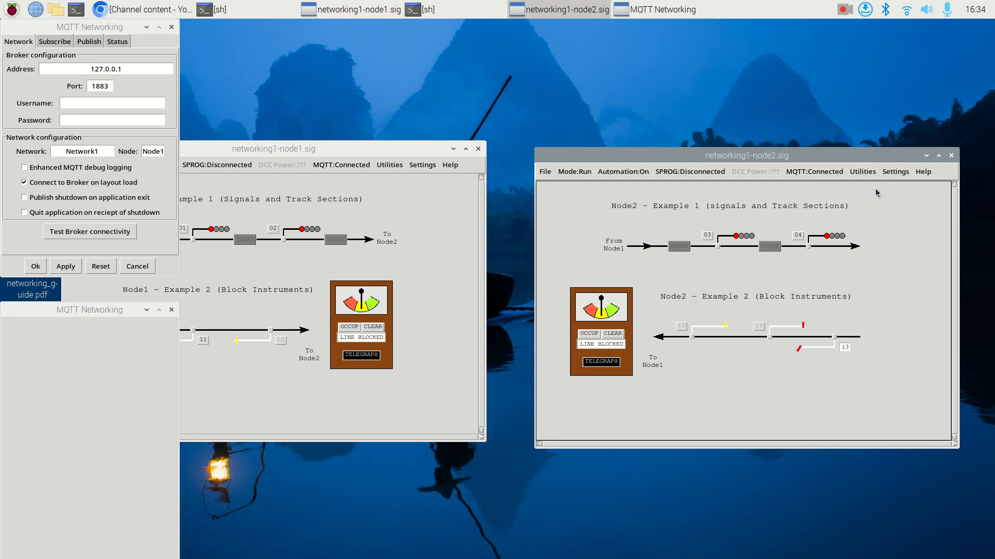
{"action": "left_click_drag", "start_coordinate": [118, 310], "coordinate": [907, 121]}
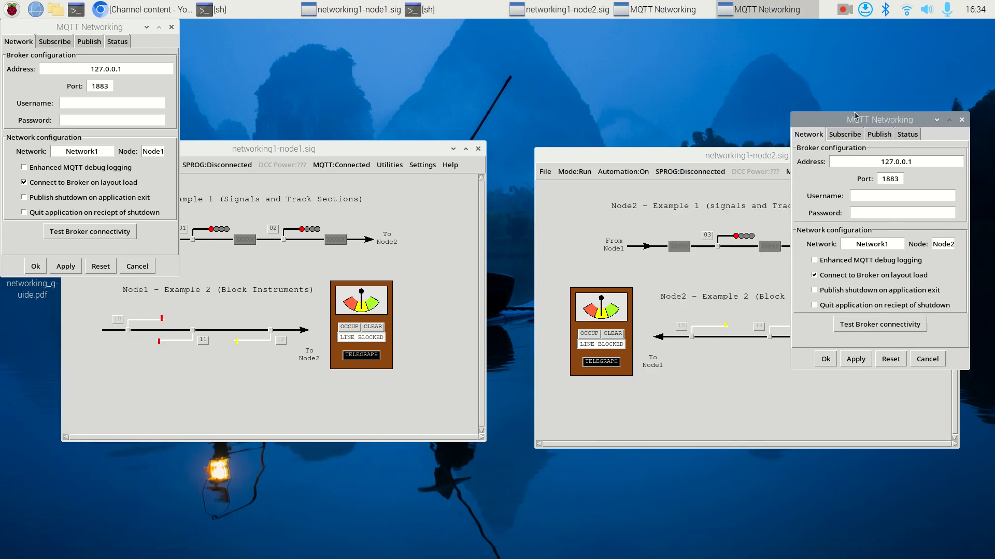
{"action": "left_click_drag", "start_coordinate": [80, 31], "coordinate": [325, 101]}
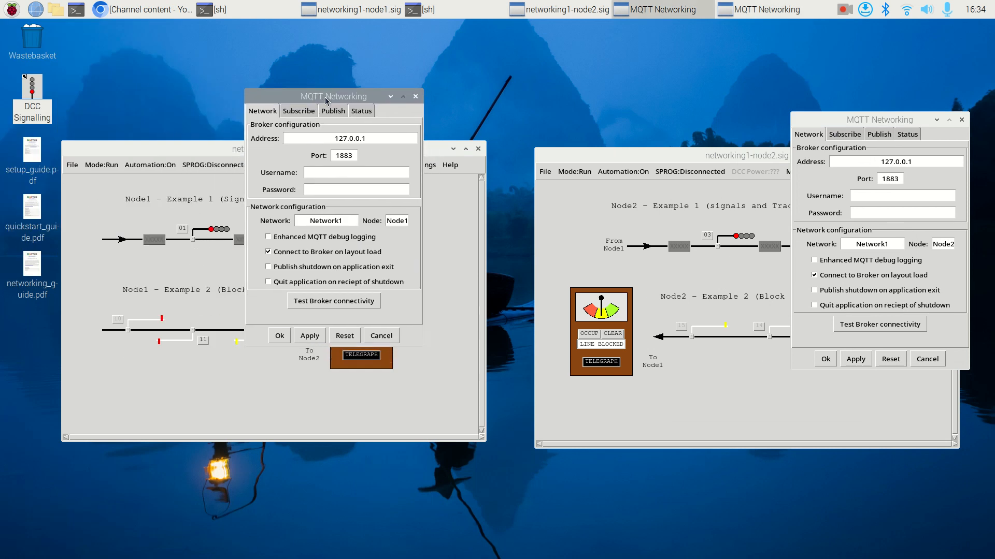
- View the node status in the Node1 and Node2 MQTT networking settings and close both windows
{"action": "left_click", "coordinate": [361, 112]}
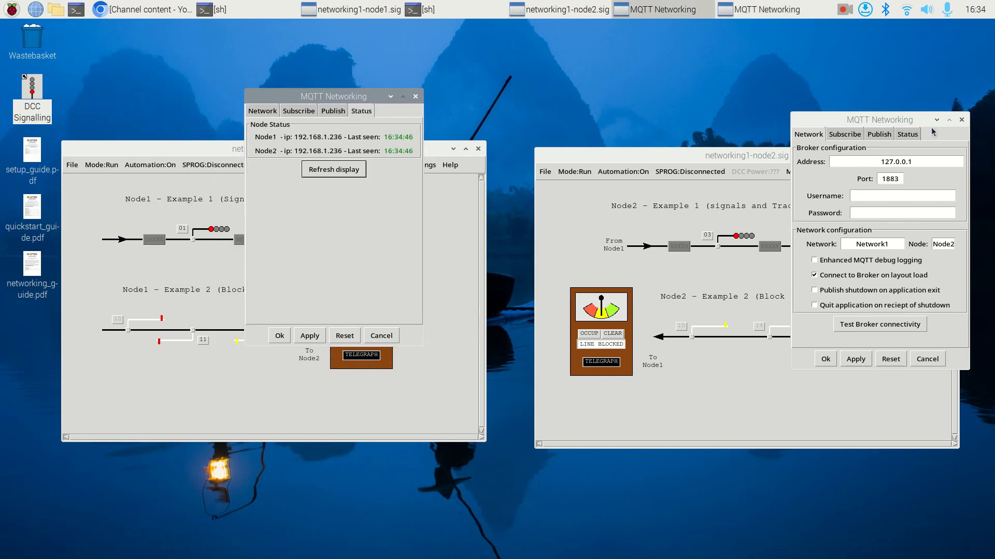
{"action": "left_click", "coordinate": [915, 136]}
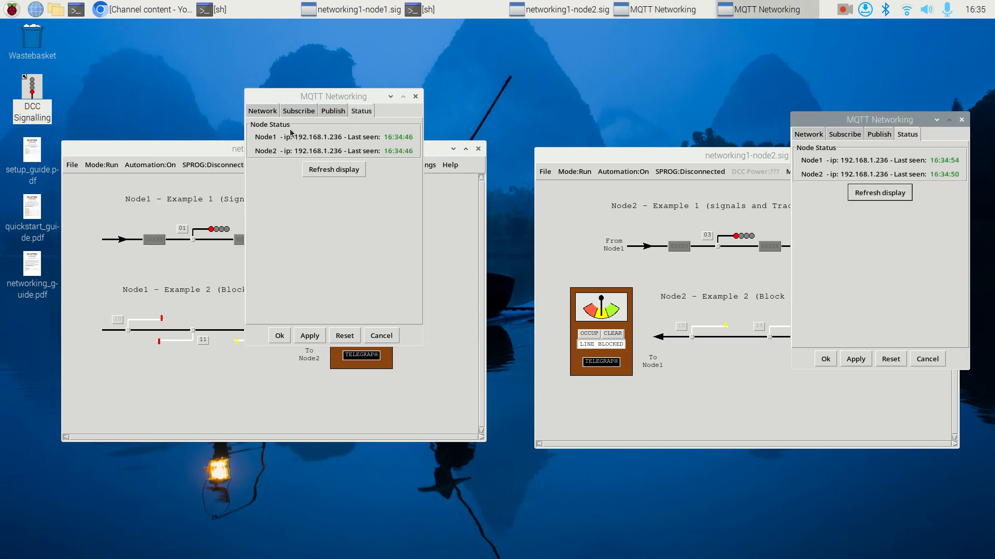
{"action": "left_click_drag", "start_coordinate": [296, 103], "coordinate": [289, 178]}
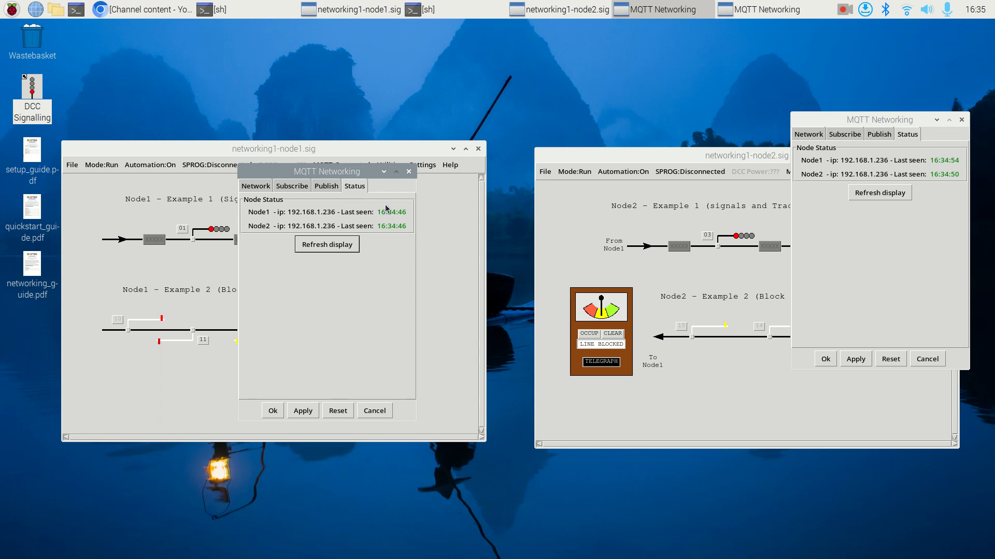
{"action": "left_click", "coordinate": [408, 172]}
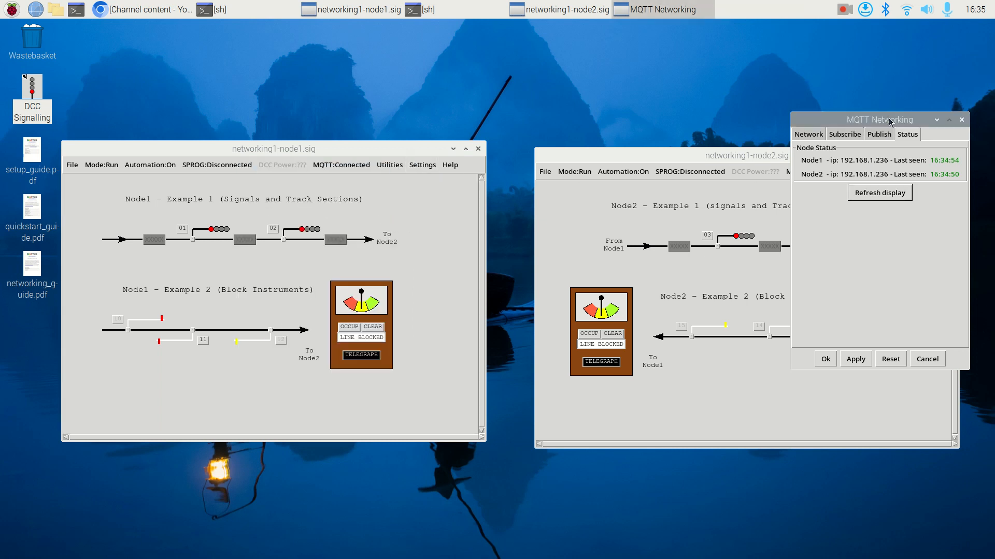
{"action": "left_click_drag", "start_coordinate": [888, 123], "coordinate": [851, 105]}
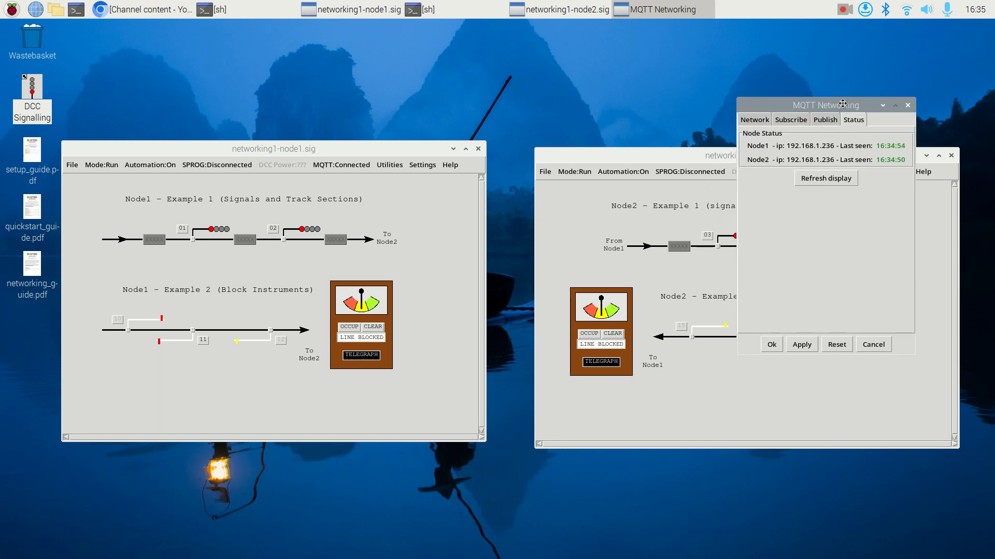
{"action": "left_click", "coordinate": [908, 106]}
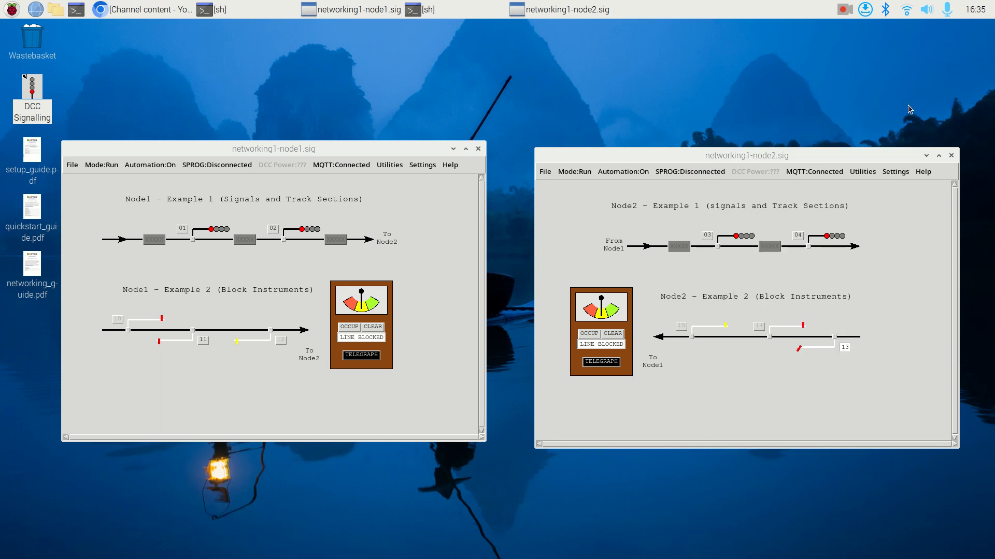
- Put the Node1 layout in Edit mode and inspect its block instrument's linked instrument ID, leaving the configuration without changes
{"action": "left_click", "coordinate": [355, 338]}
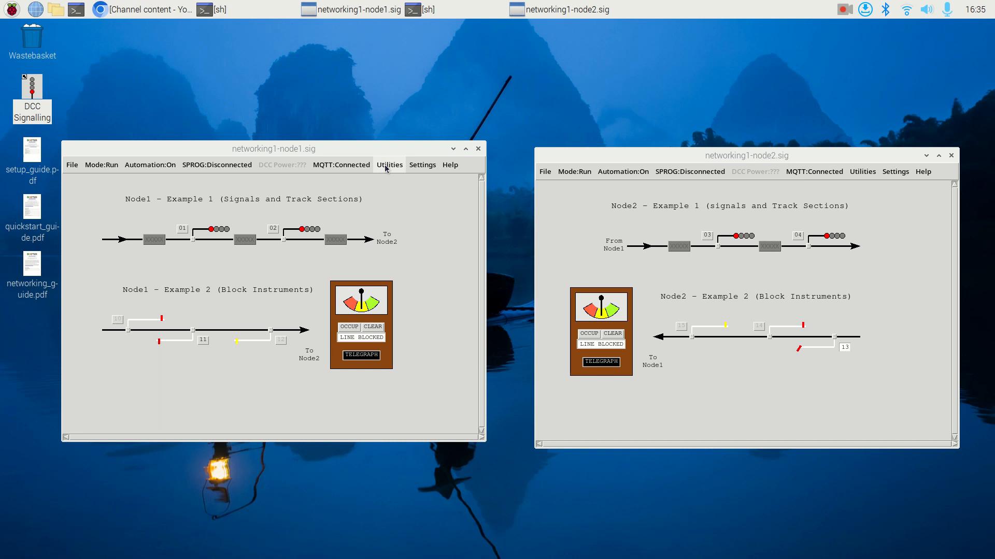
{"action": "left_click", "coordinate": [373, 299]}
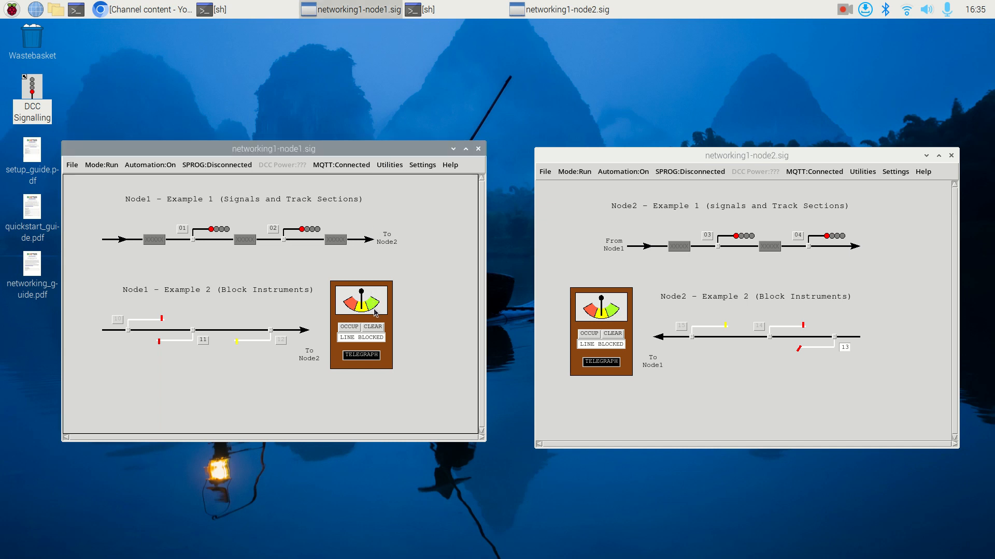
{"action": "key", "text": "ctrl+m"}
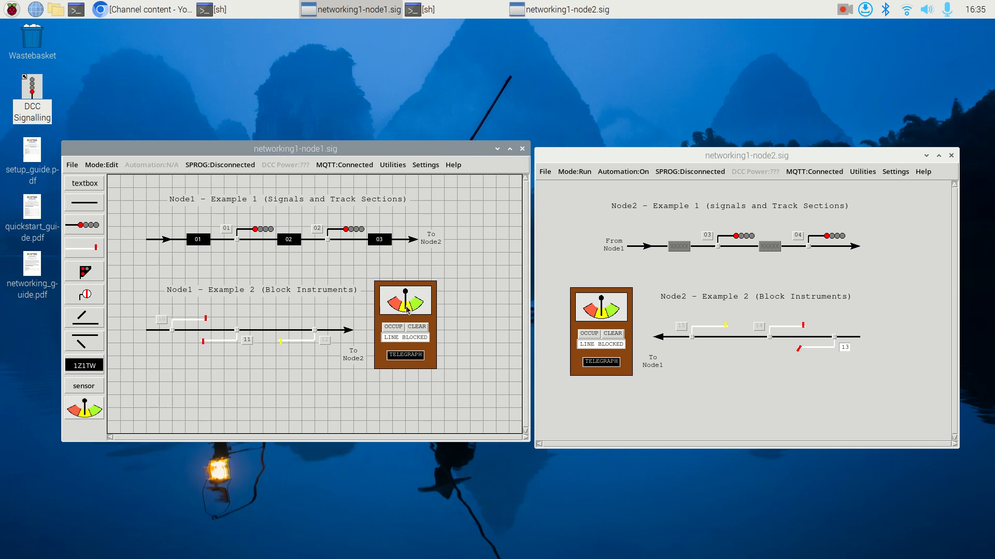
{"action": "double_click", "coordinate": [407, 309]}
{"action": "left_click_drag", "start_coordinate": [68, 31], "coordinate": [255, 69]}
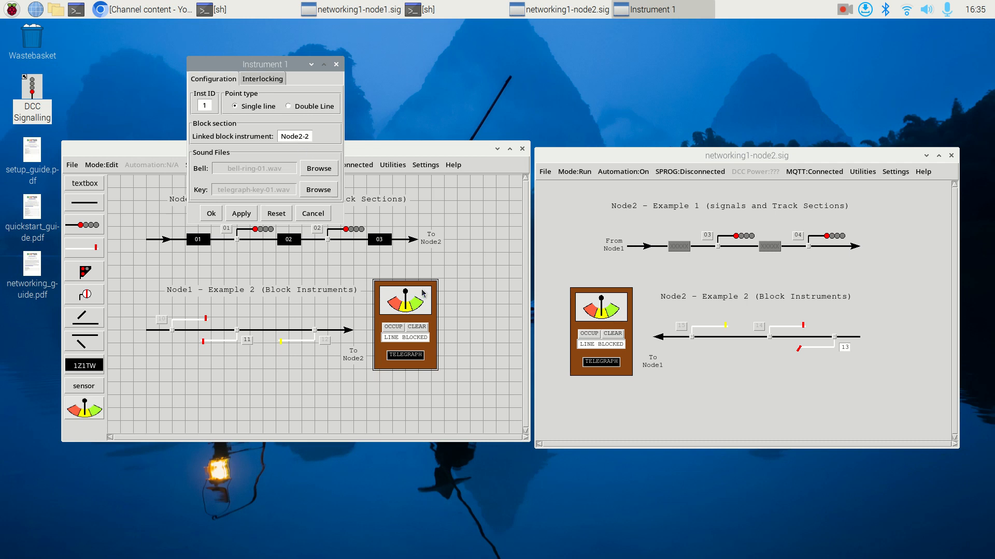
{"action": "mouse_move", "coordinate": [280, 137]}
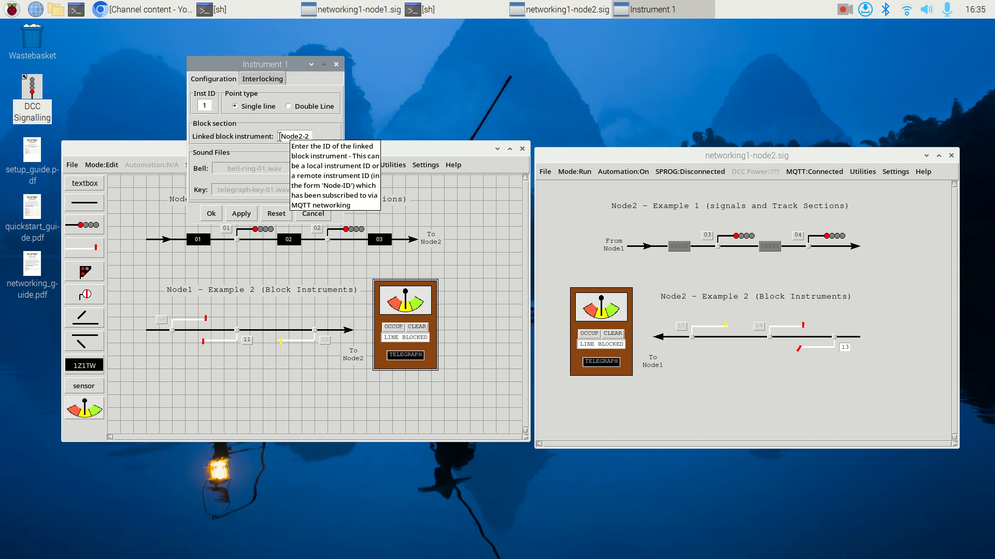
{"action": "left_click_drag", "start_coordinate": [280, 137], "coordinate": [306, 138]}
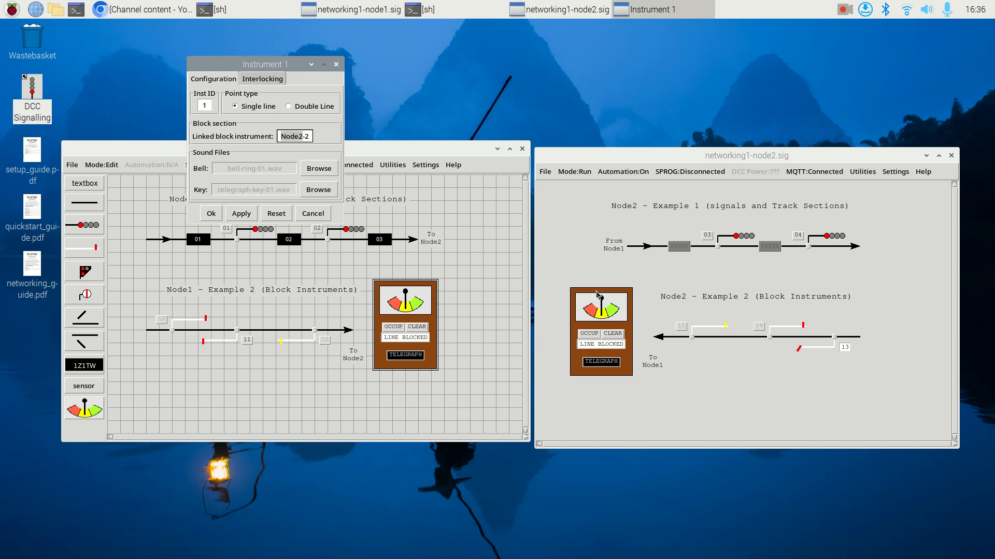
{"action": "left_click", "coordinate": [320, 215]}
- Put the Node2 layout in Edit mode and inspect the linked block instrument ID in its block instrument's configuration
{"action": "left_click", "coordinate": [715, 389]}
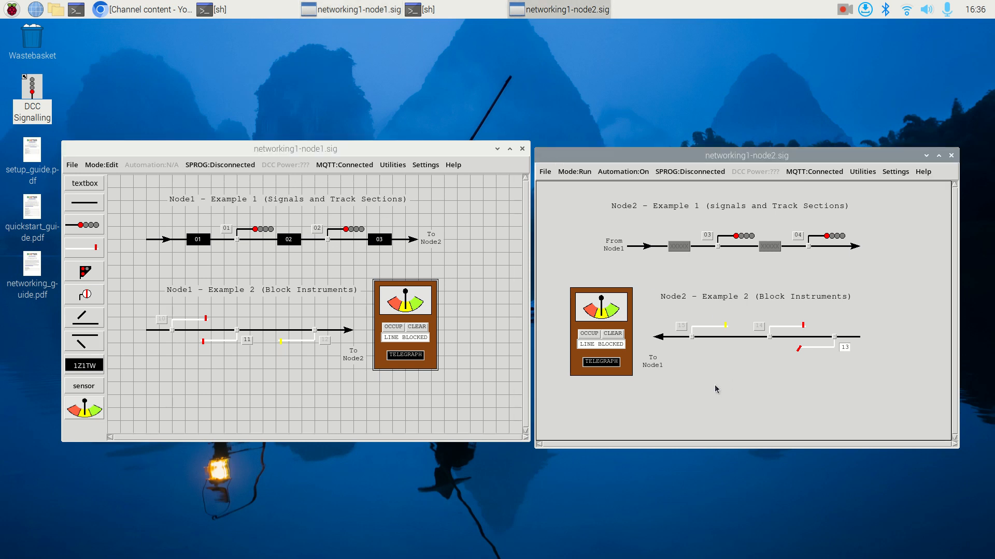
{"action": "key", "text": "ctrl+e"}
{"action": "double_click", "coordinate": [666, 326]}
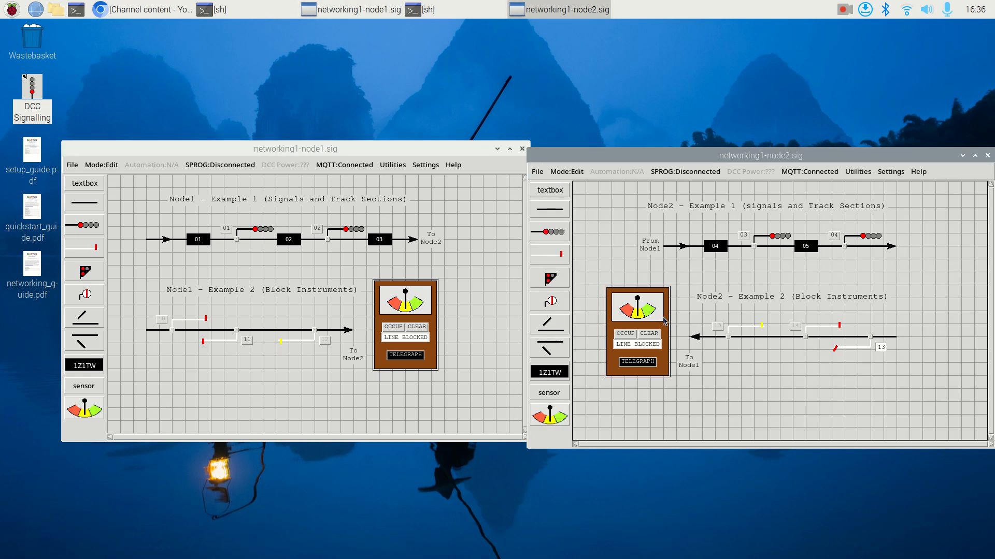
{"action": "left_click_drag", "start_coordinate": [95, 28], "coordinate": [756, 70]}
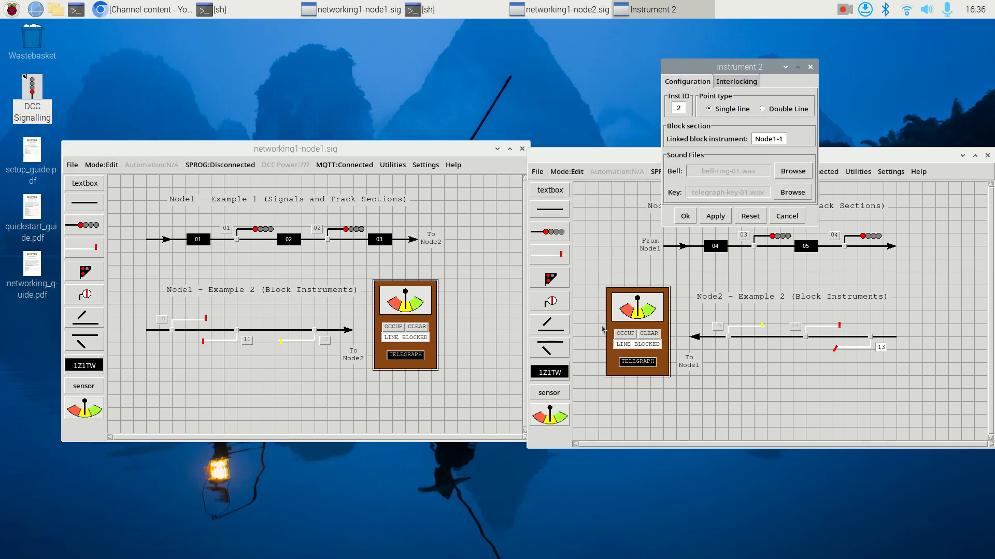
{"action": "left_click", "coordinate": [775, 139]}
{"action": "left_click", "coordinate": [781, 142]}
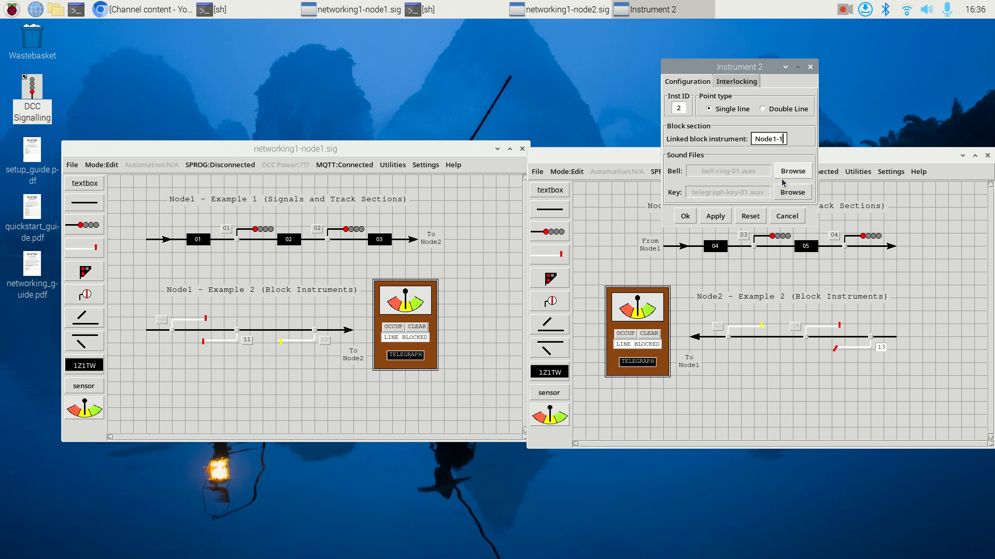
{"action": "left_click", "coordinate": [688, 220]}
- Review the published items and subscribed block instruments in Node2's MQTT networking settings and close them
{"action": "left_click", "coordinate": [890, 173]}
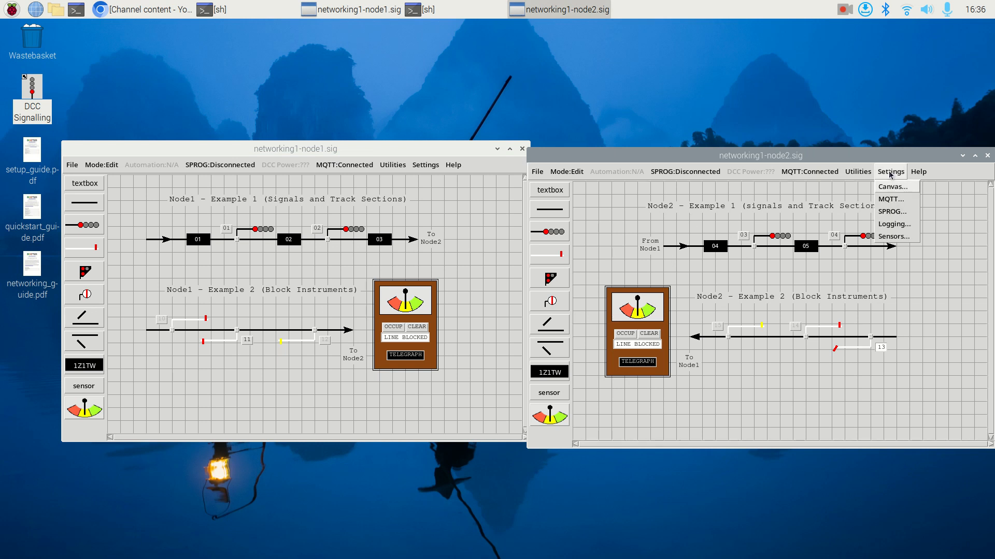
{"action": "left_click", "coordinate": [891, 199]}
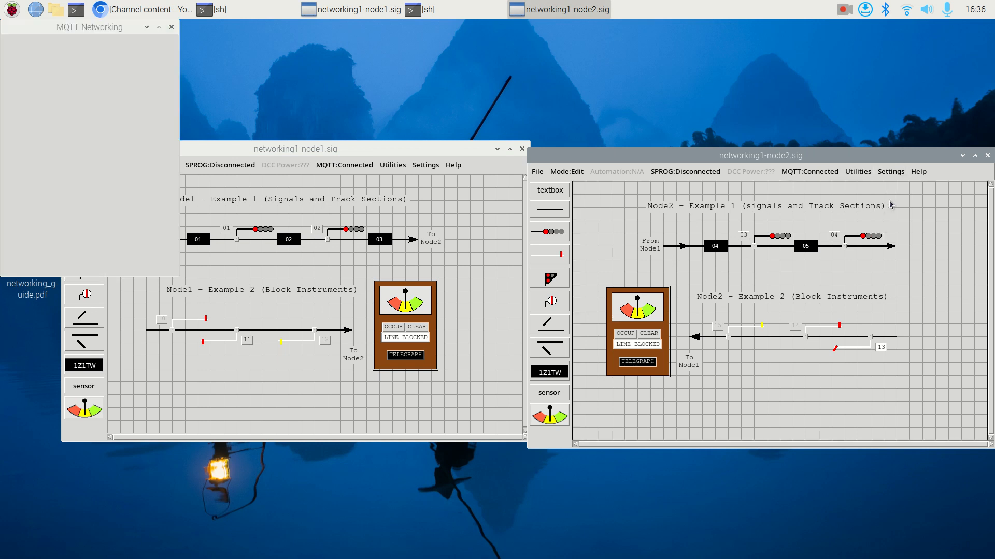
{"action": "left_click_drag", "start_coordinate": [102, 30], "coordinate": [856, 121]}
{"action": "left_click", "coordinate": [853, 135]}
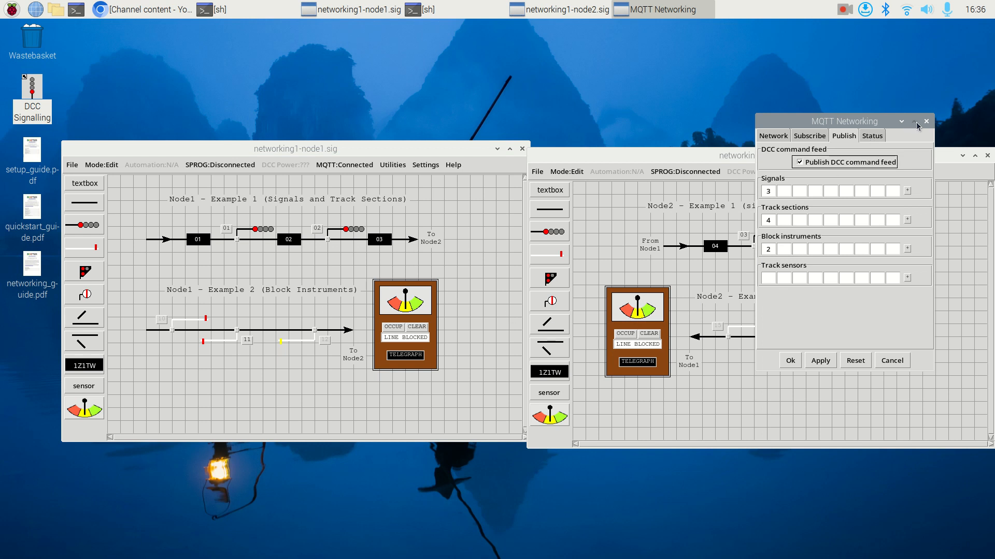
{"action": "left_click", "coordinate": [820, 138]}
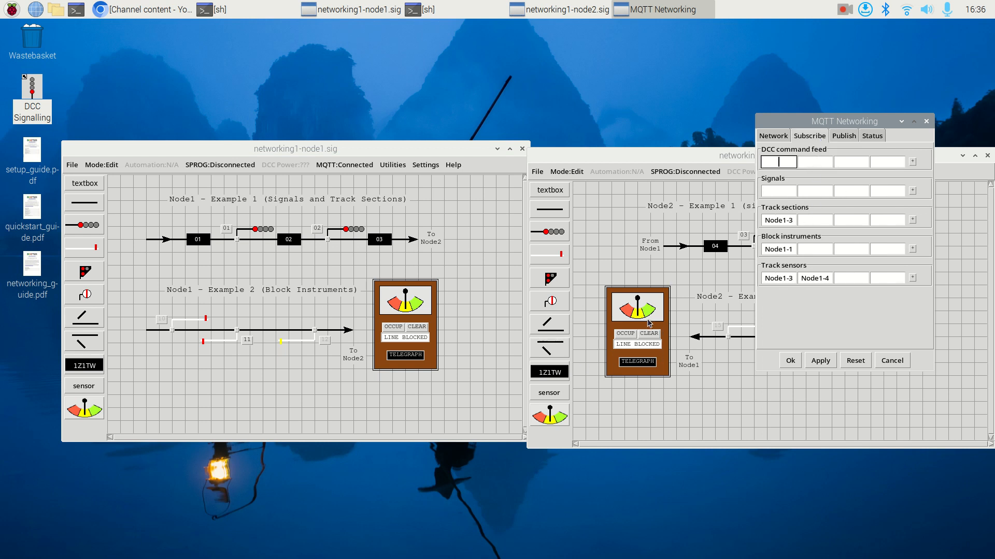
{"action": "mouse_move", "coordinate": [802, 115]}
{"action": "left_mouse_down"}
{"action": "mouse_move", "coordinate": [844, 167]}
{"action": "mouse_move", "coordinate": [811, 117]}
{"action": "left_mouse_up"}
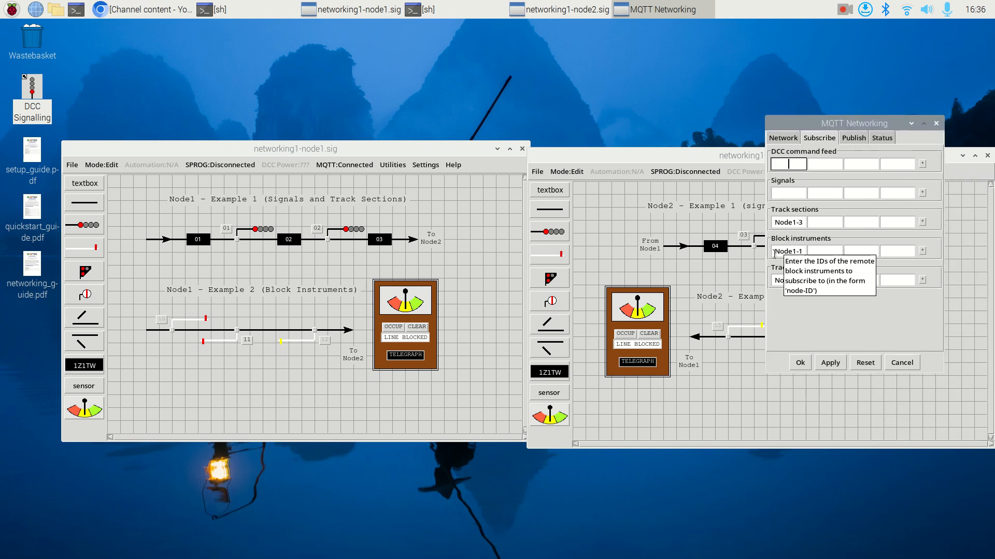
{"action": "left_click_drag", "start_coordinate": [774, 253], "coordinate": [804, 252]}
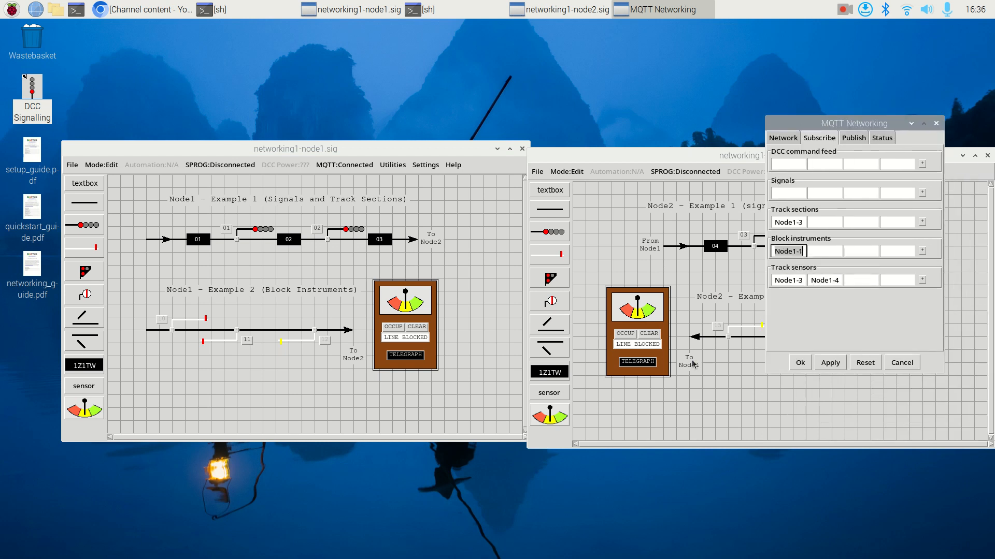
{"action": "left_click", "coordinate": [801, 365]}
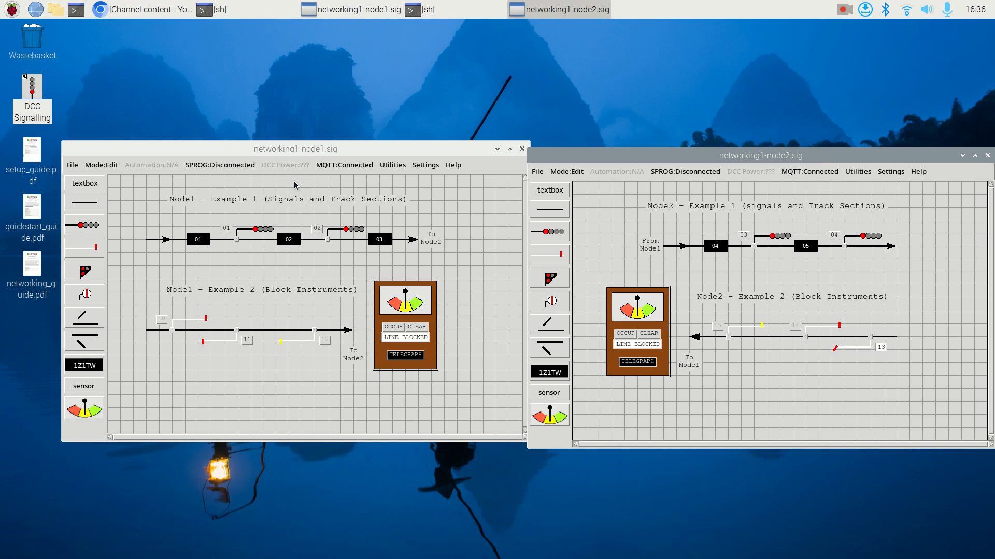
- Return the Node2 and Node1 layouts to Run mode
{"action": "mouse_move", "coordinate": [279, 151]}
{"action": "left_mouse_down"}
{"action": "mouse_move", "coordinate": [263, 153]}
{"action": "mouse_move", "coordinate": [267, 161]}
{"action": "left_mouse_up"}
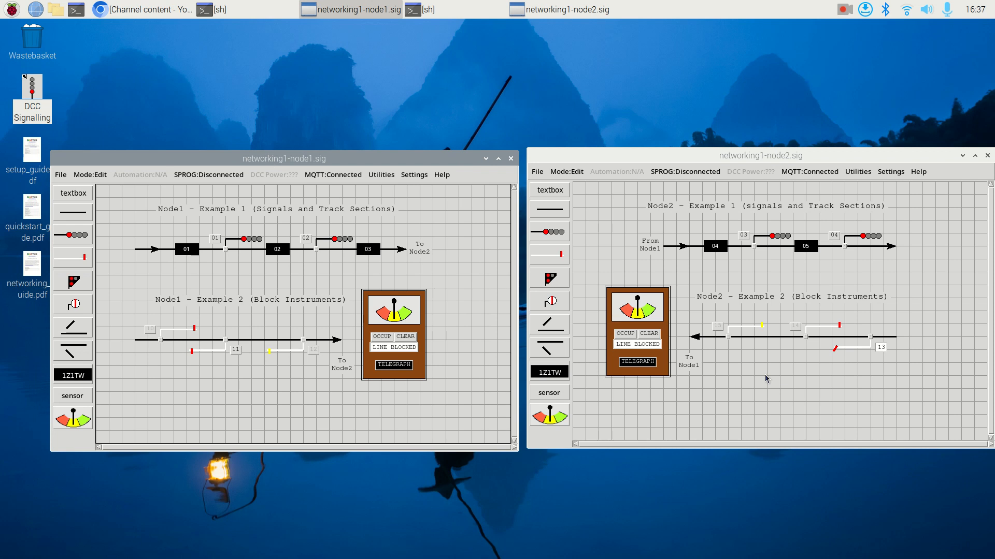
{"action": "left_click", "coordinate": [676, 273]}
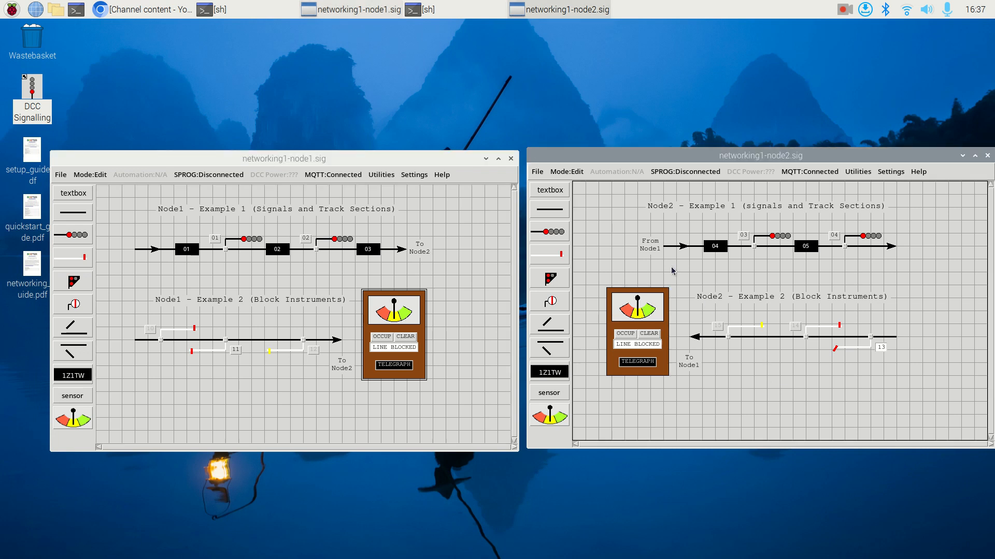
{"action": "key", "text": "ctrl+r"}
{"action": "left_click", "coordinate": [477, 264]}
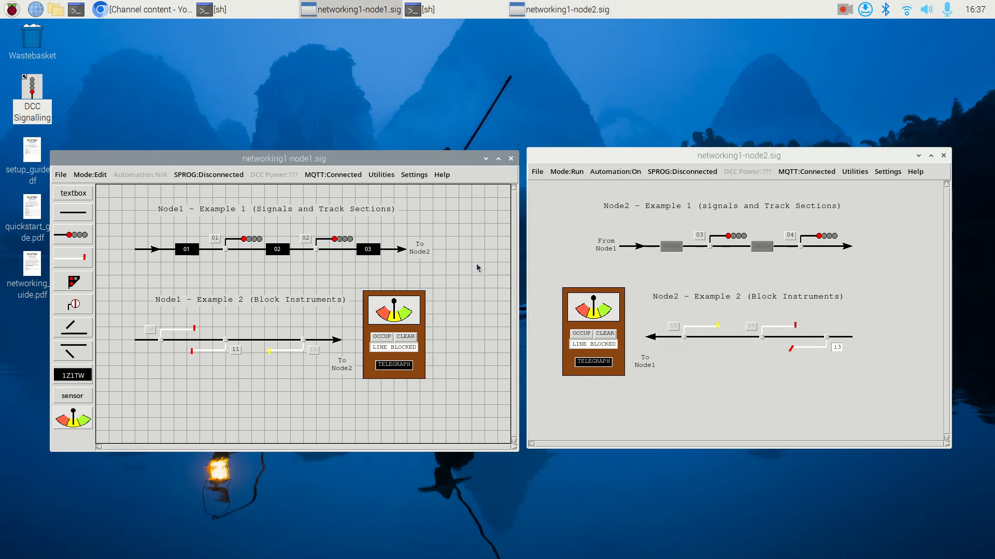
{"action": "key", "text": "ctrl+r"}
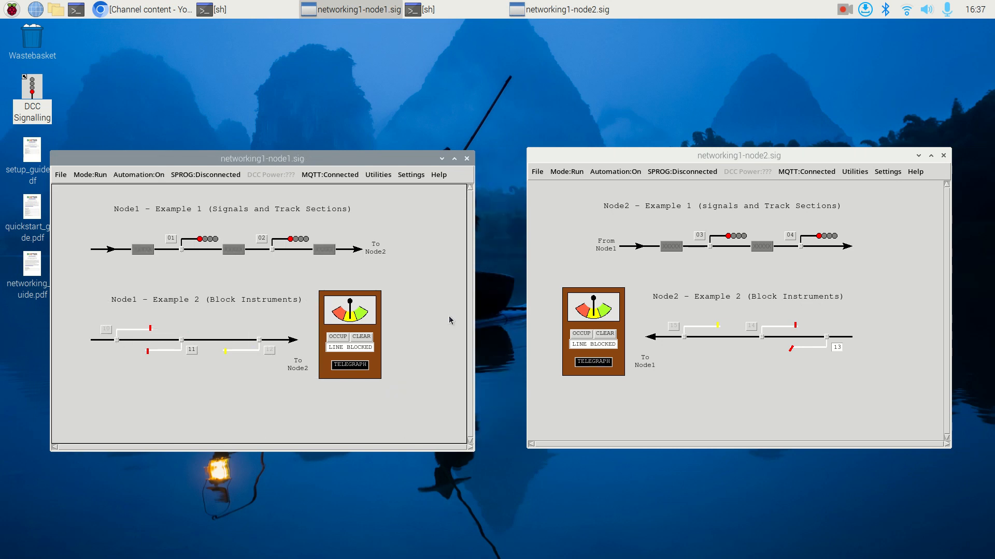
- Ring the telegraph bell on Node2's block instrument several times and answer with Node1's telegraph
{"action": "left_click", "coordinate": [598, 366]}
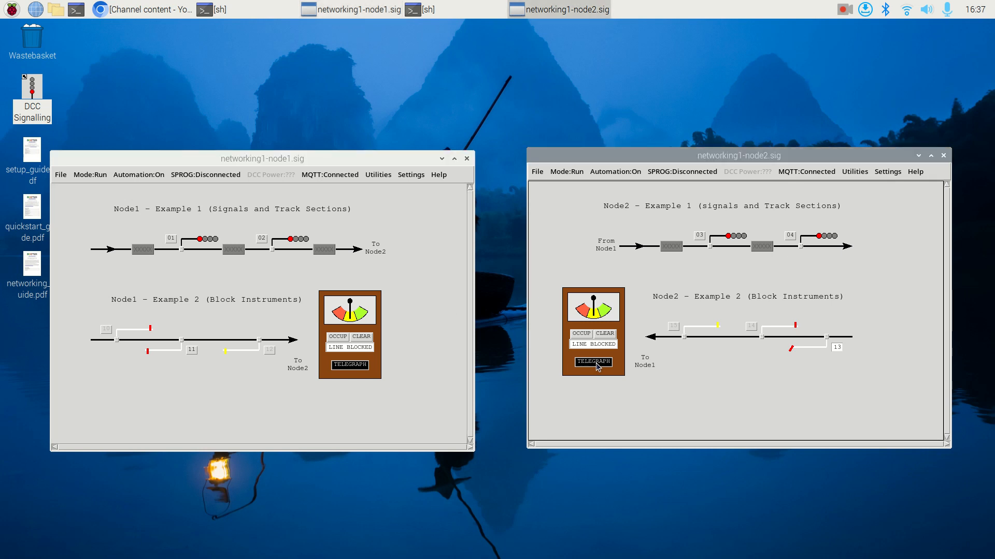
{"action": "left_click", "coordinate": [599, 366]}
{"action": "left_click", "coordinate": [602, 362]}
{"action": "left_click", "coordinate": [602, 361]}
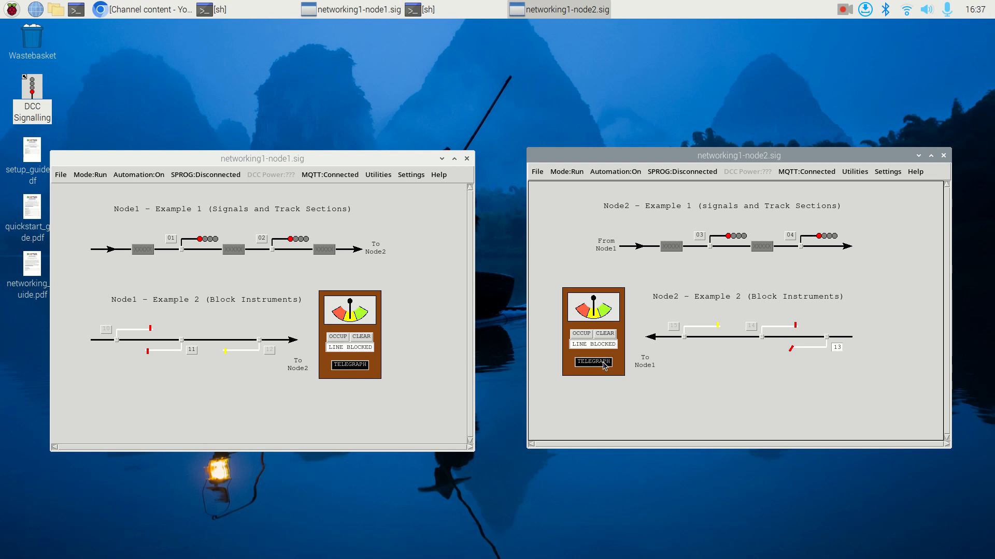
{"action": "left_click", "coordinate": [353, 365]}
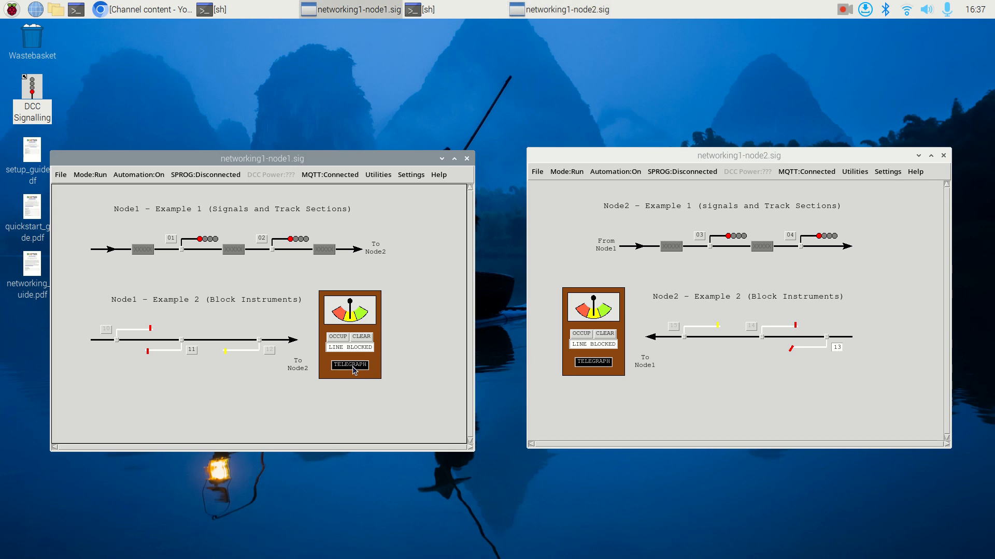
- Cycle Node2's block instrument through CLEAR and OCCUP and back to LINE BLOCKED, trying the linked Node1 instrument's CLEAR control in between
{"action": "left_click", "coordinate": [607, 334]}
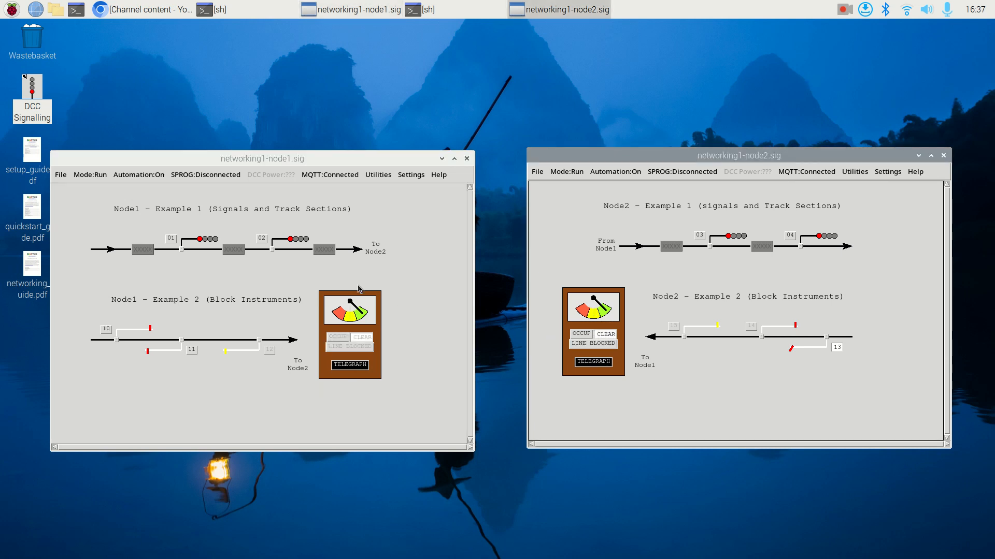
{"action": "left_click", "coordinate": [357, 338]}
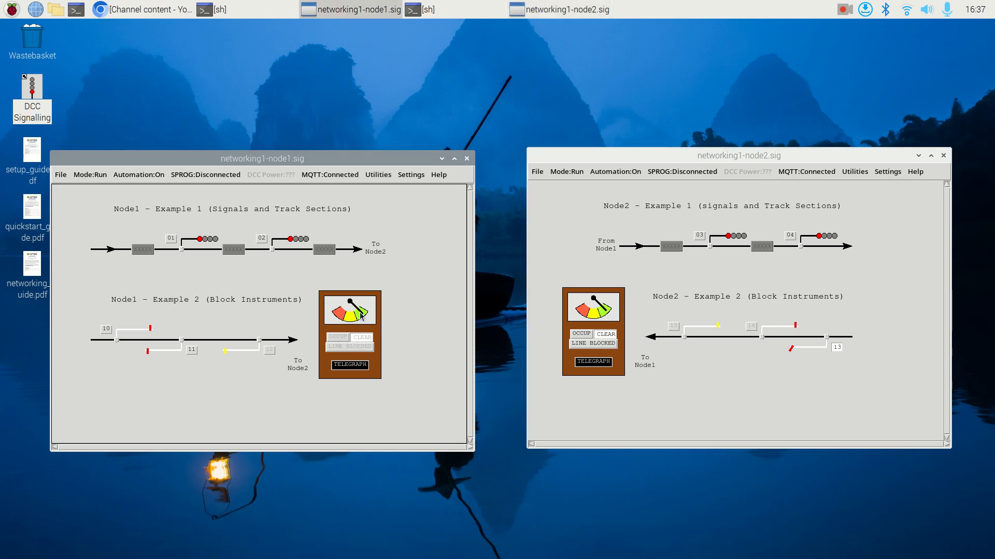
{"action": "left_click", "coordinate": [586, 335]}
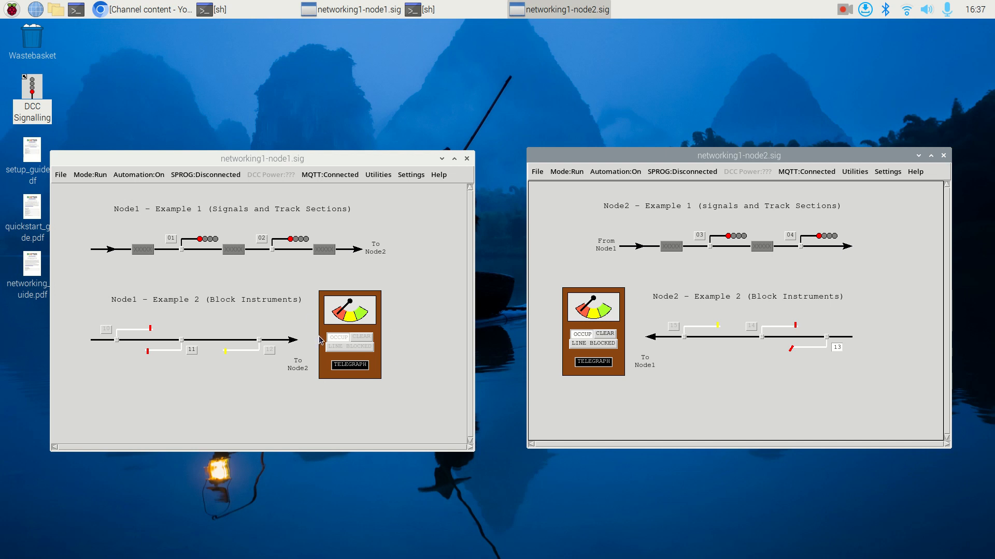
{"action": "left_click", "coordinate": [609, 345]}
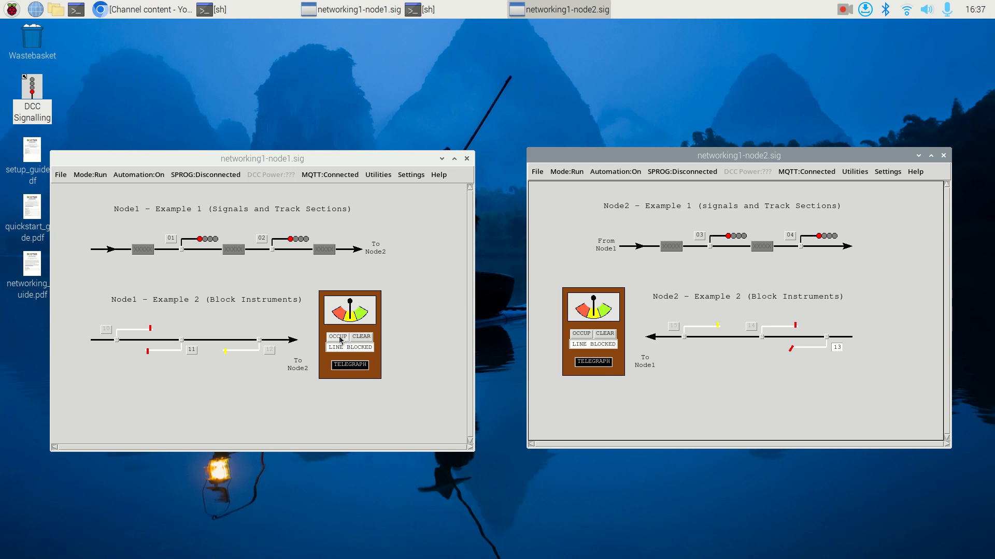
- Cycle Node1's block instrument through CLEAR, OCCUP and back to LINE BLOCKED
{"action": "left_click", "coordinate": [362, 338]}
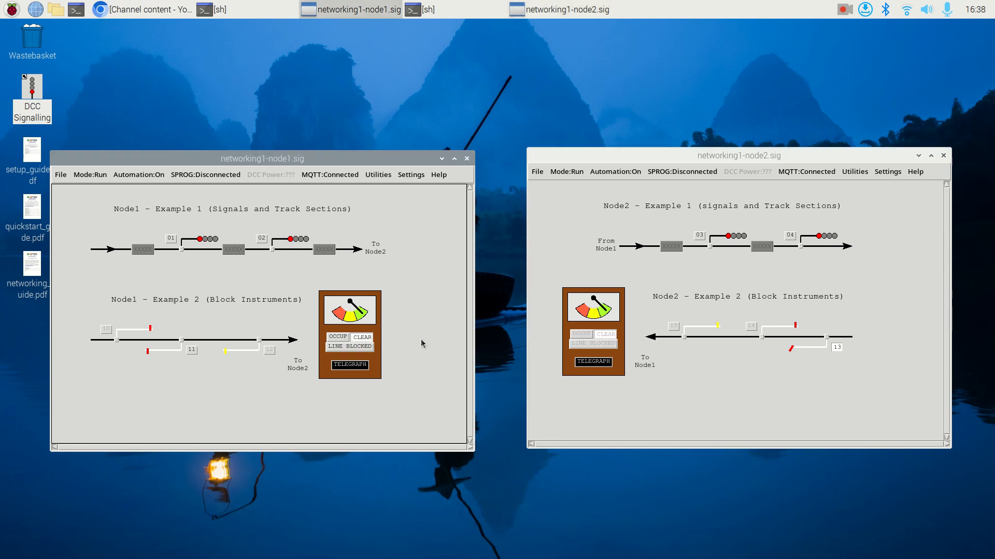
{"action": "left_click", "coordinate": [338, 337]}
{"action": "left_click", "coordinate": [350, 346]}
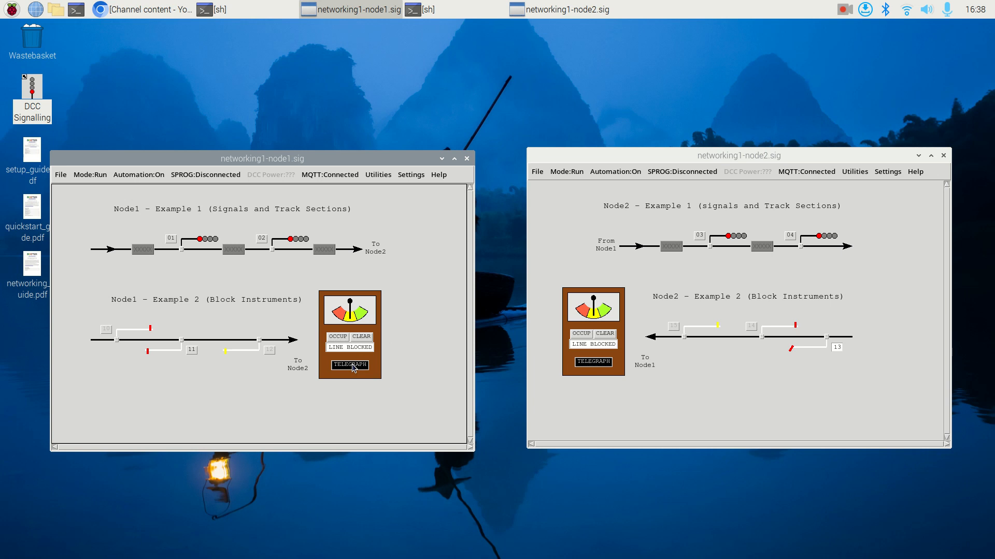
- Consult the common signal box bell codes from Node1's block instrument while ringing its telegraph, and close the list
{"action": "right_click", "coordinate": [352, 366]}
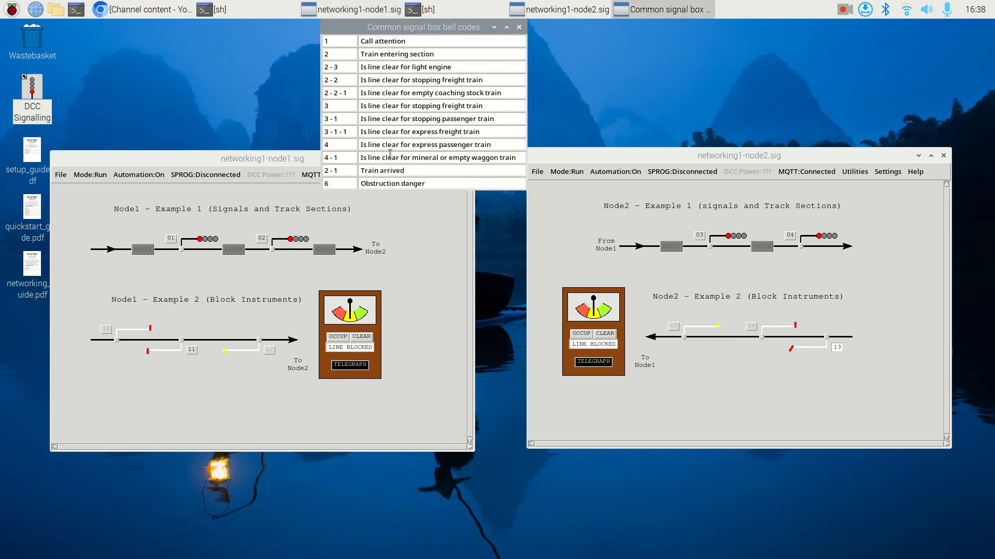
{"action": "left_click_drag", "start_coordinate": [419, 29], "coordinate": [466, 114]}
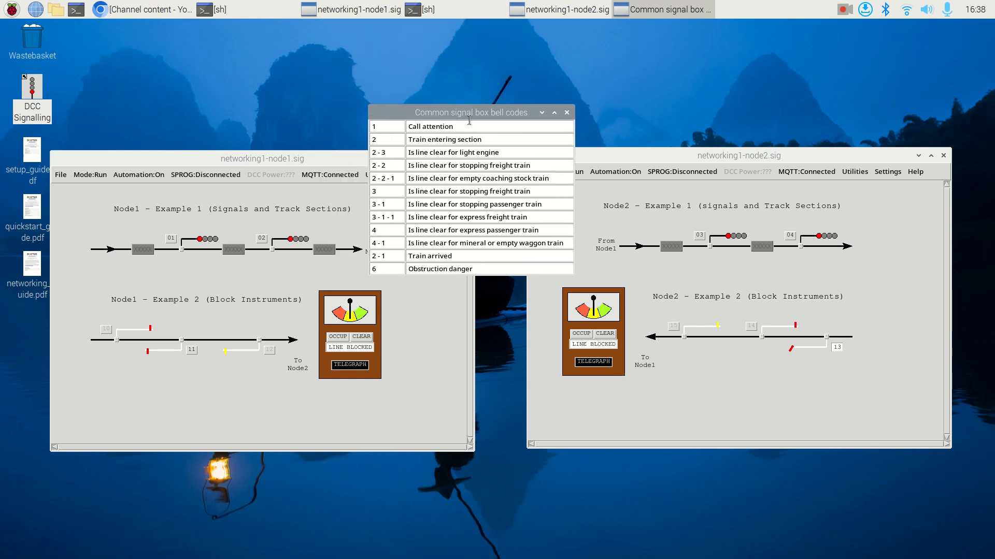
{"action": "left_click_drag", "start_coordinate": [470, 117], "coordinate": [478, 103]}
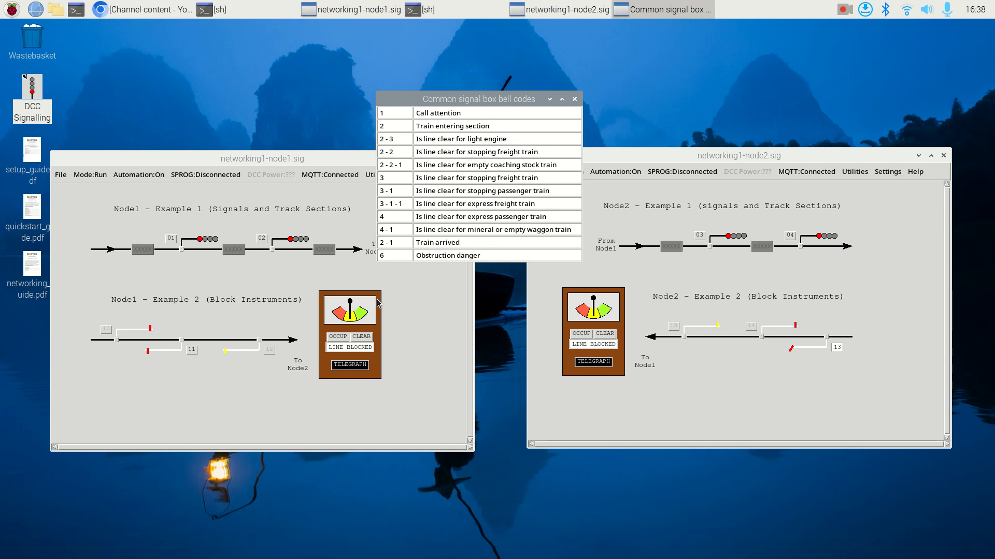
{"action": "left_click", "coordinate": [351, 364]}
{"action": "left_click", "coordinate": [349, 365]}
{"action": "left_click", "coordinate": [350, 366]}
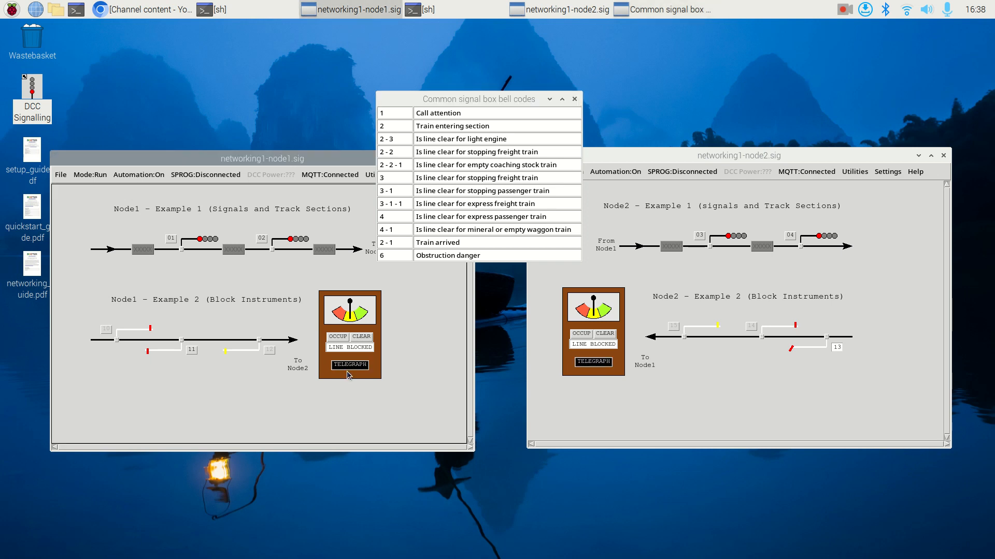
{"action": "left_click_drag", "start_coordinate": [441, 103], "coordinate": [439, 42]}
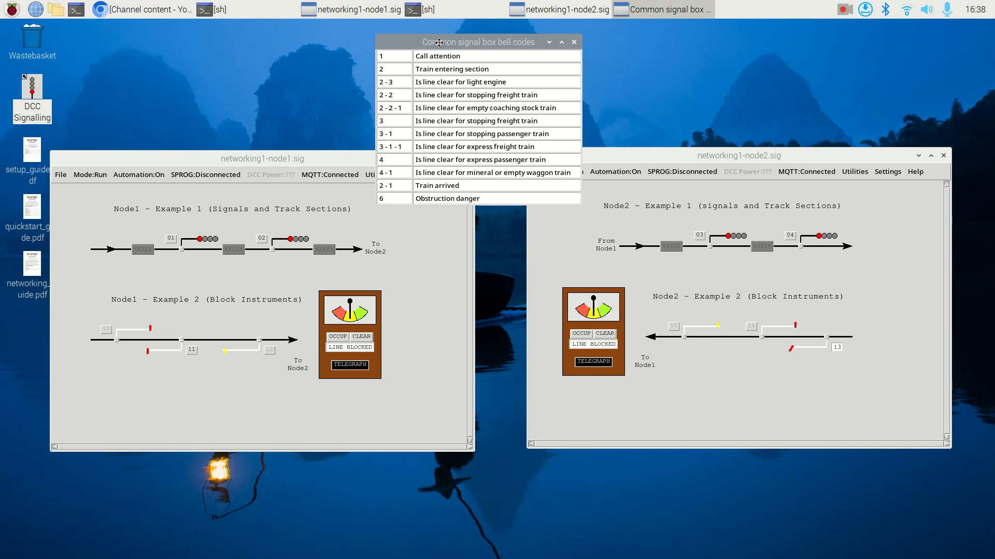
{"action": "left_click", "coordinate": [573, 42]}
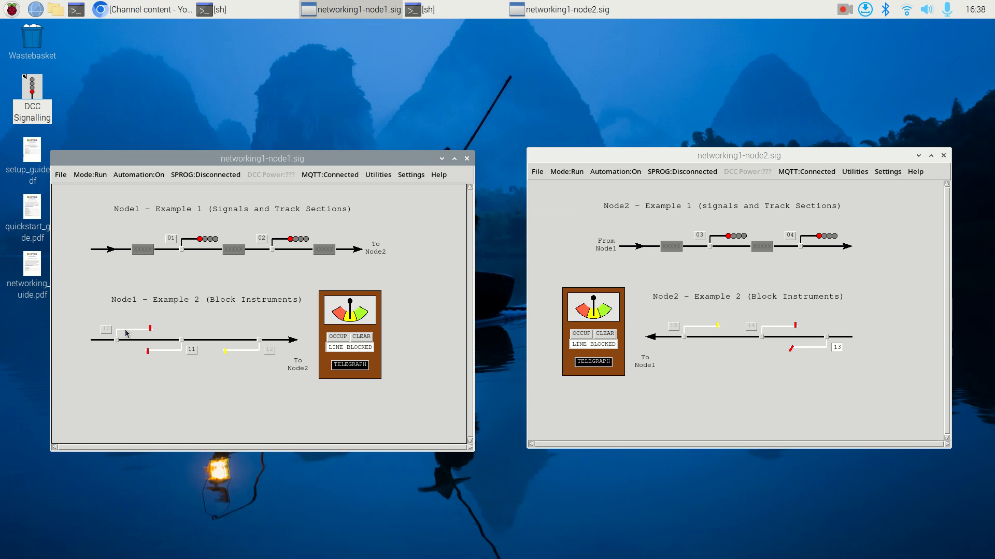
- Put Node1 in Edit mode, inspect signal 10's interlocking with the block instrument, and return the layout to Run mode without changes
{"action": "key", "text": "ctrl+m"}
{"action": "double_click", "coordinate": [176, 334]}
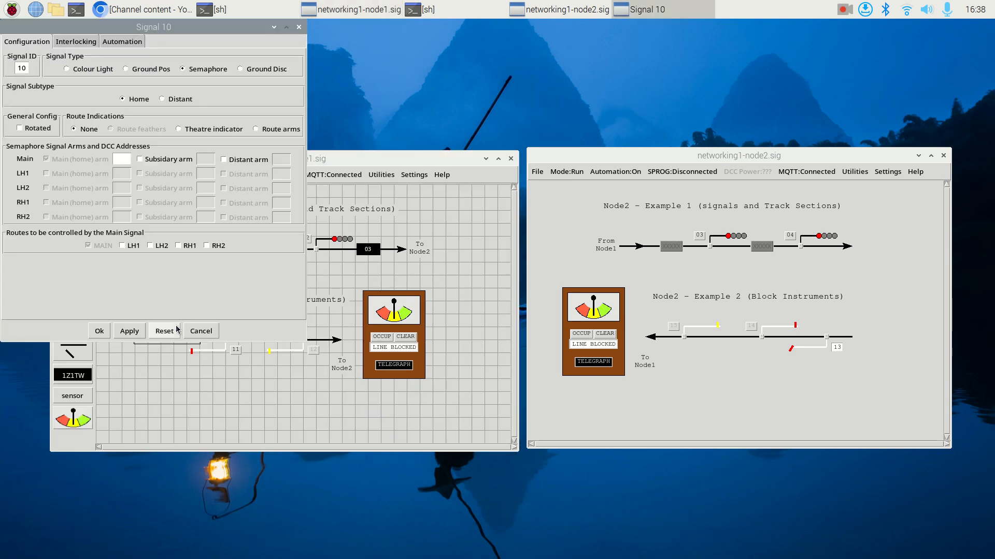
{"action": "left_click_drag", "start_coordinate": [182, 30], "coordinate": [615, 56]}
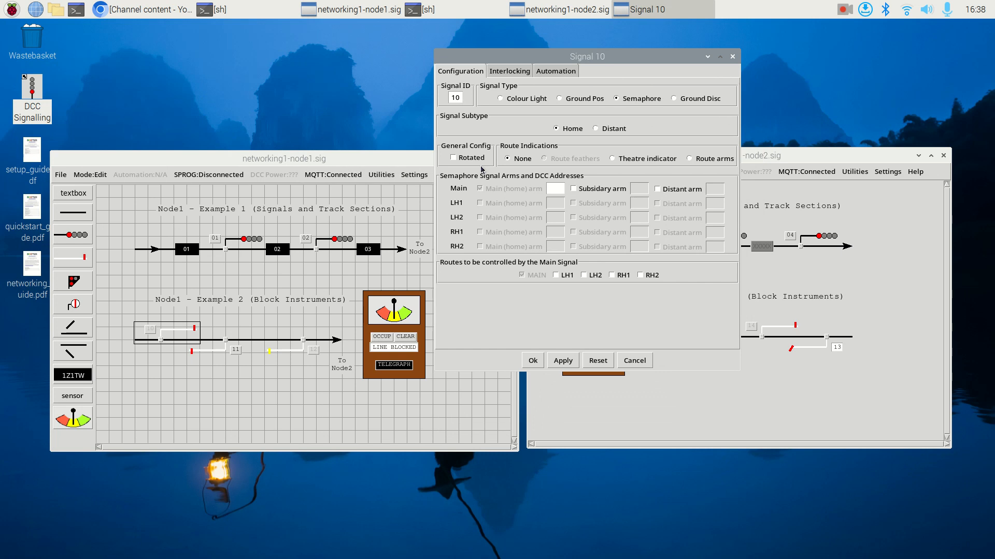
{"action": "left_click", "coordinate": [511, 71]}
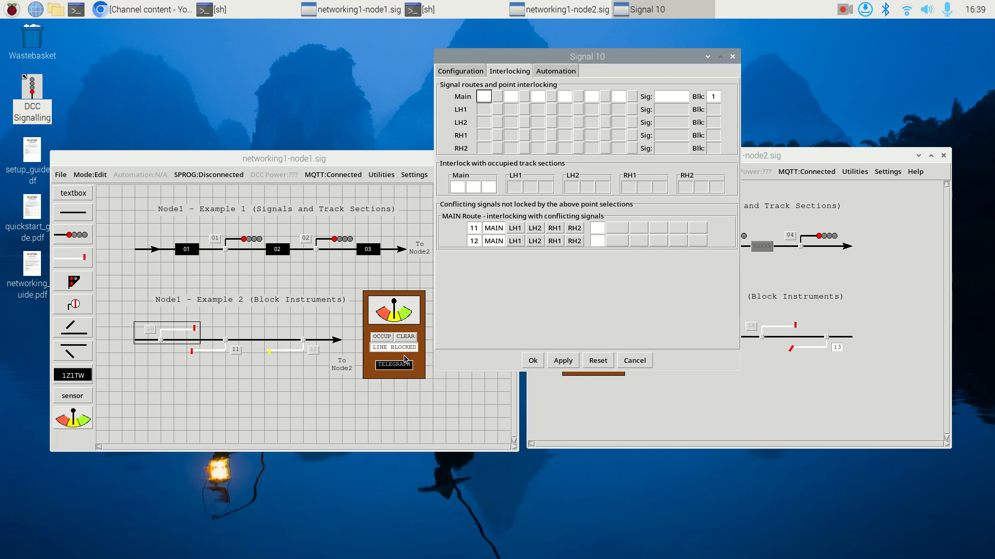
{"action": "left_click", "coordinate": [732, 58]}
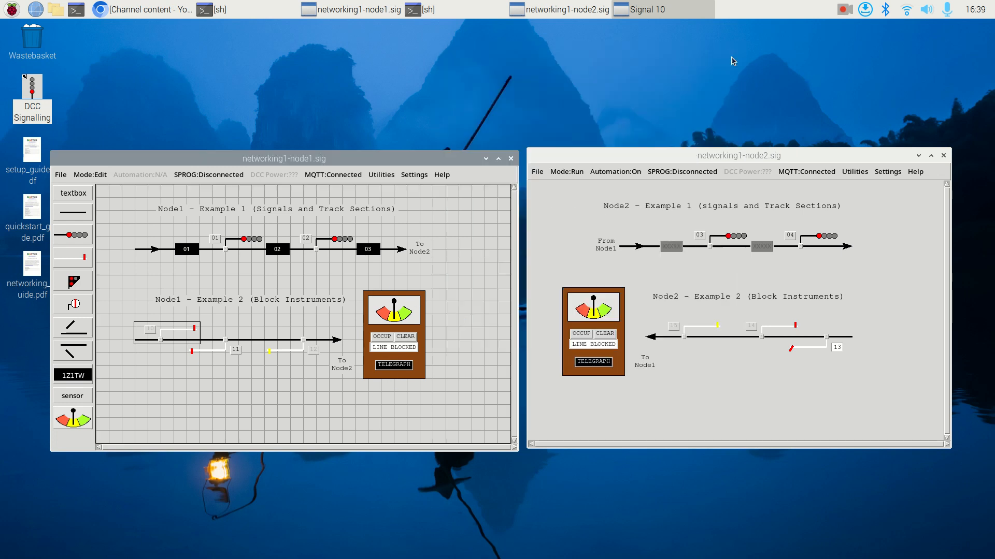
{"action": "left_click", "coordinate": [342, 395]}
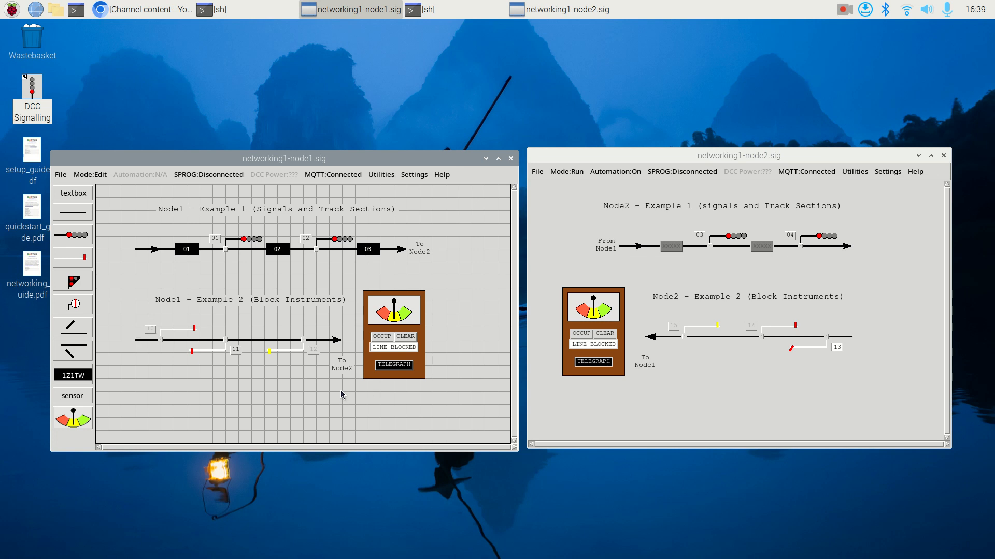
{"action": "key", "text": "ctrl+r"}
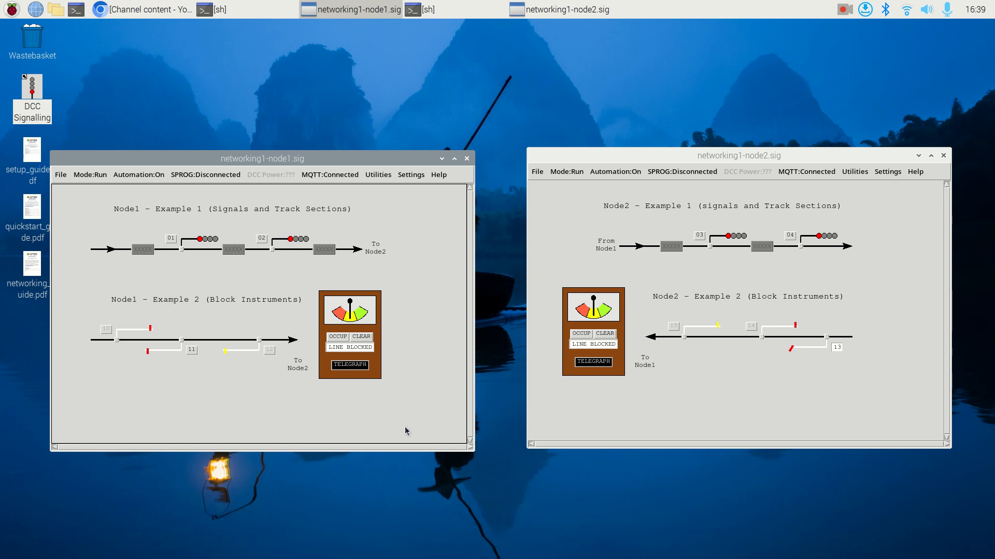
- Return Node2's signal 13 to danger and ring Node1's telegraph to offer a train
{"action": "left_click", "coordinate": [838, 348]}
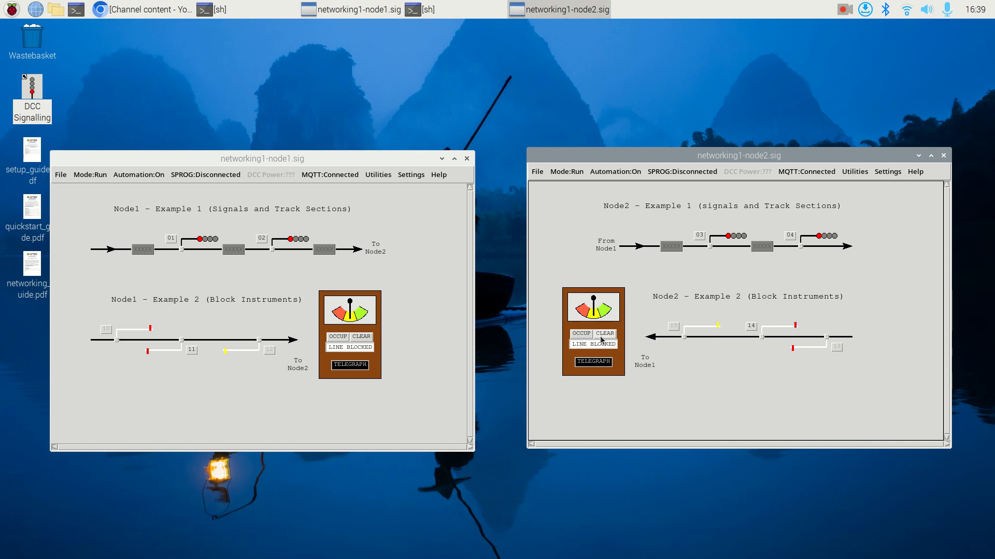
{"action": "left_click", "coordinate": [355, 365]}
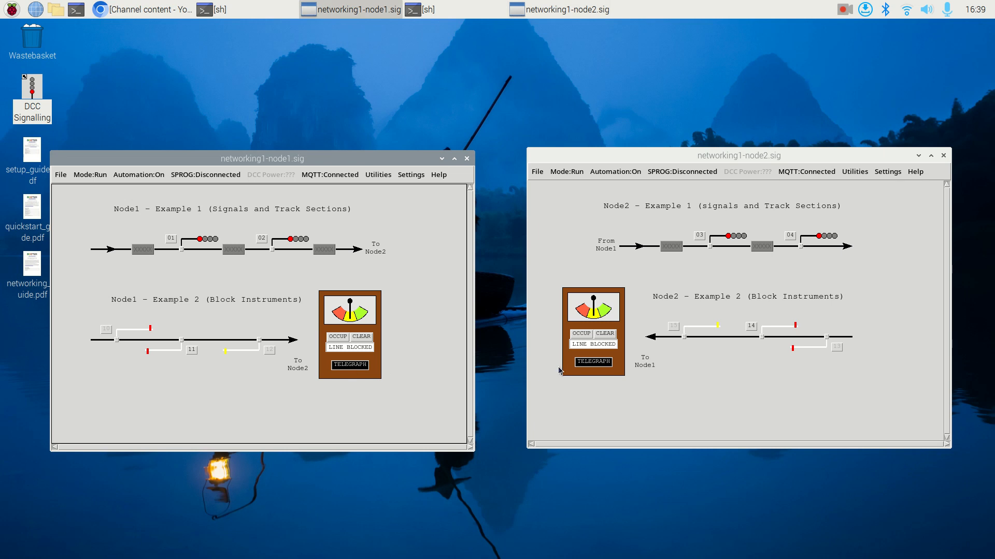
{"action": "left_click", "coordinate": [351, 366]}
- Set Node2's block instrument to CLEAR and clear signal 10 on Node1
{"action": "left_click", "coordinate": [606, 336]}
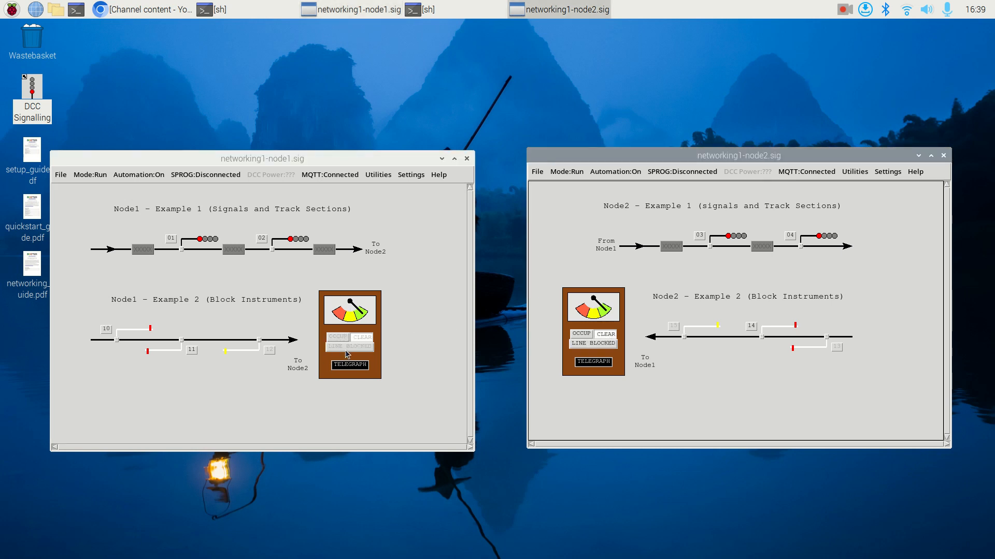
{"action": "left_click", "coordinate": [109, 330]}
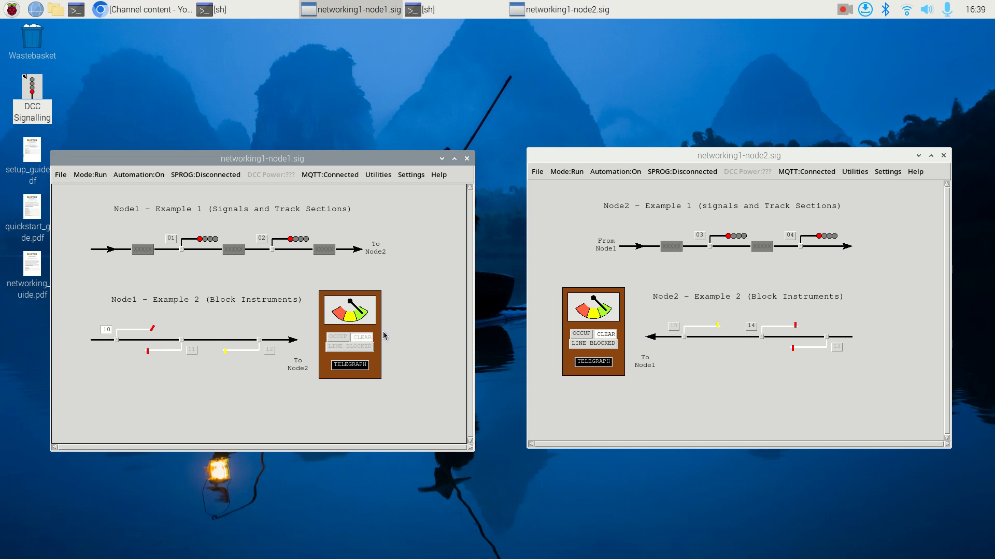
- Ring Node1's telegraph for the train entering the section, and set Node2's block instrument to OCCUP followed by LINE BLOCKED
{"action": "left_click", "coordinate": [351, 366]}
{"action": "left_click", "coordinate": [586, 339]}
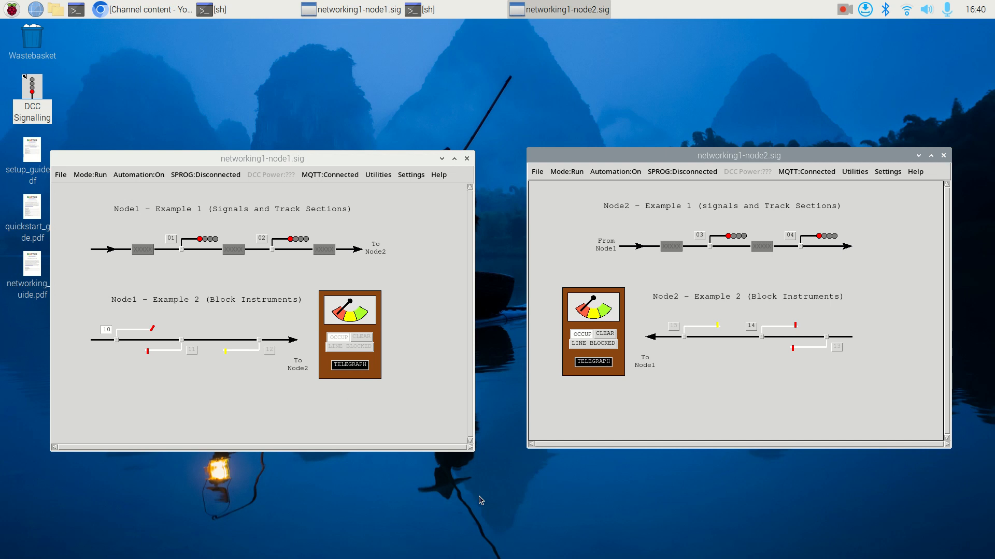
{"action": "left_click", "coordinate": [603, 344]}
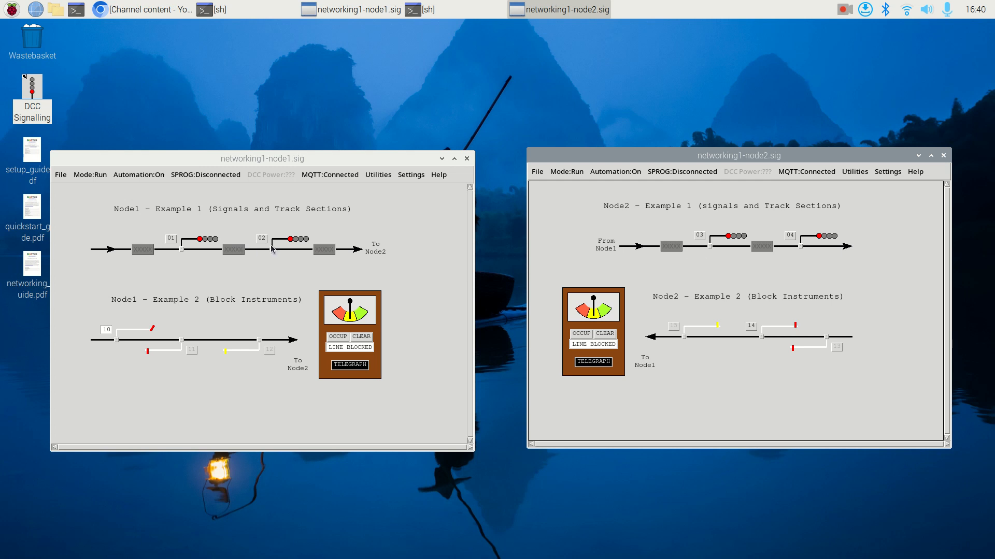
- Put Node1 in Edit mode and inspect the automation settings of colour light signal 2, including its track occupancy changes, and close its configuration
{"action": "left_click", "coordinate": [289, 243]}
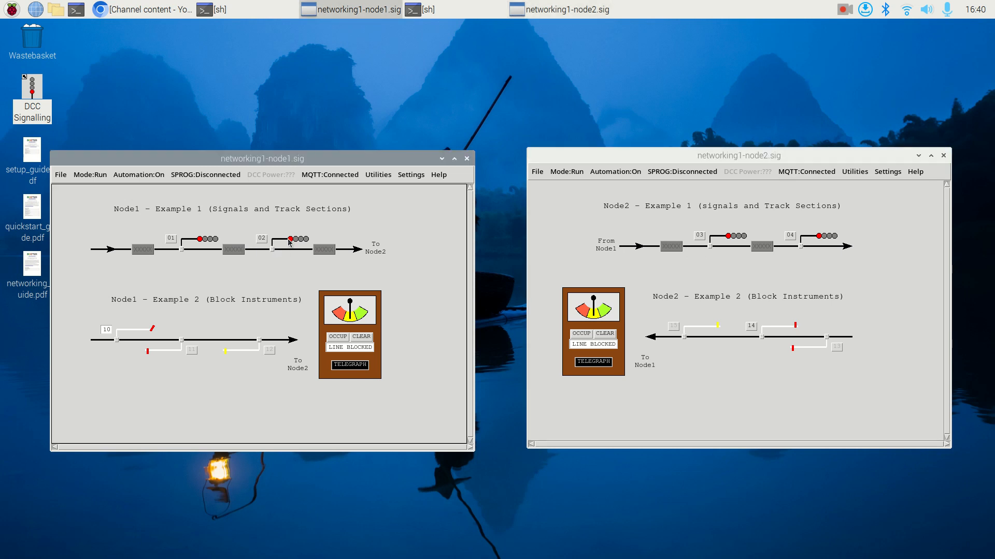
{"action": "key", "text": "ctrl+m"}
{"action": "double_click", "coordinate": [336, 238]}
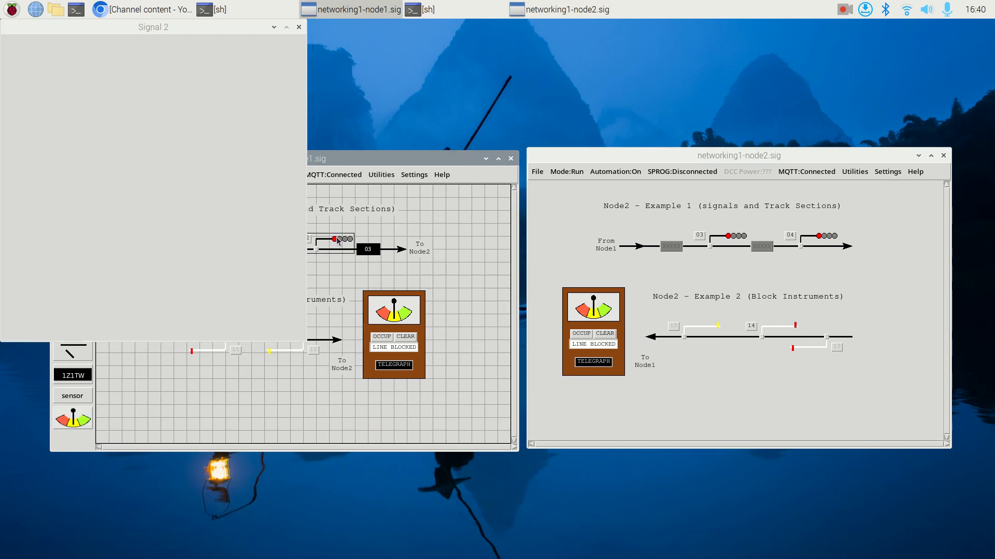
{"action": "left_click_drag", "start_coordinate": [189, 29], "coordinate": [709, 48]}
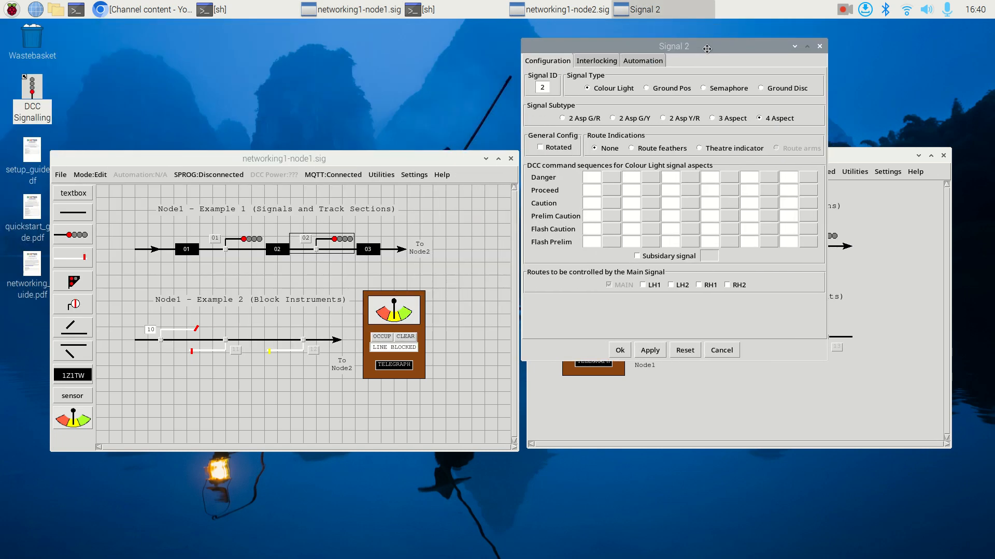
{"action": "left_click", "coordinate": [642, 61]}
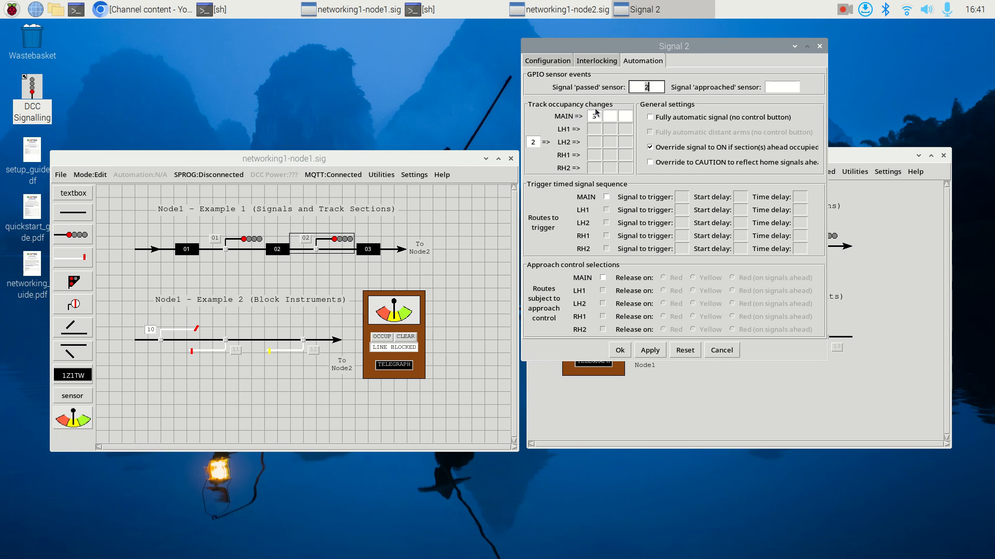
{"action": "left_click", "coordinate": [620, 350]}
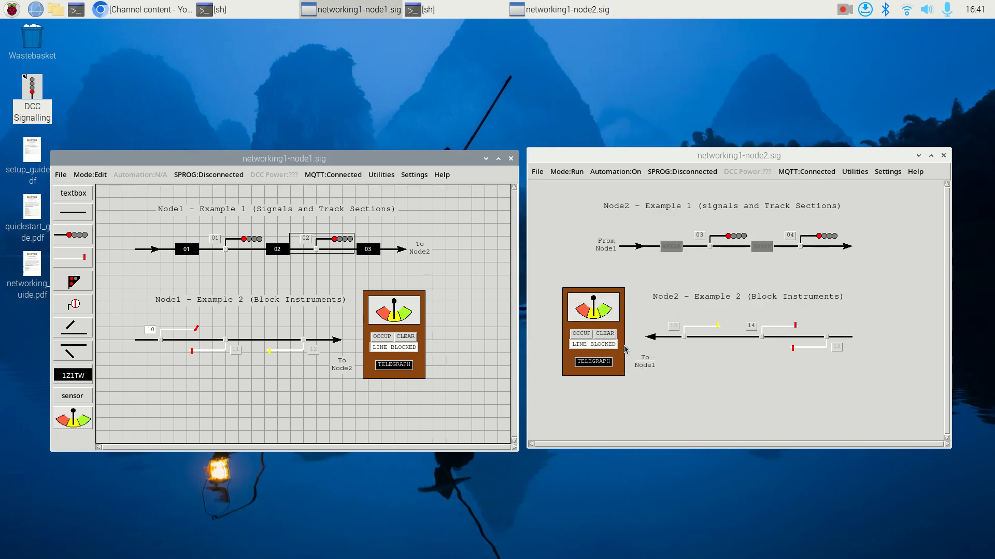
- Reopen signal 2's configuration on Node1 and inspect the remote signal ahead in its interlocking settings
{"action": "double_click", "coordinate": [339, 240]}
{"action": "left_click_drag", "start_coordinate": [150, 30], "coordinate": [244, 64]}
{"action": "left_click", "coordinate": [228, 106]}
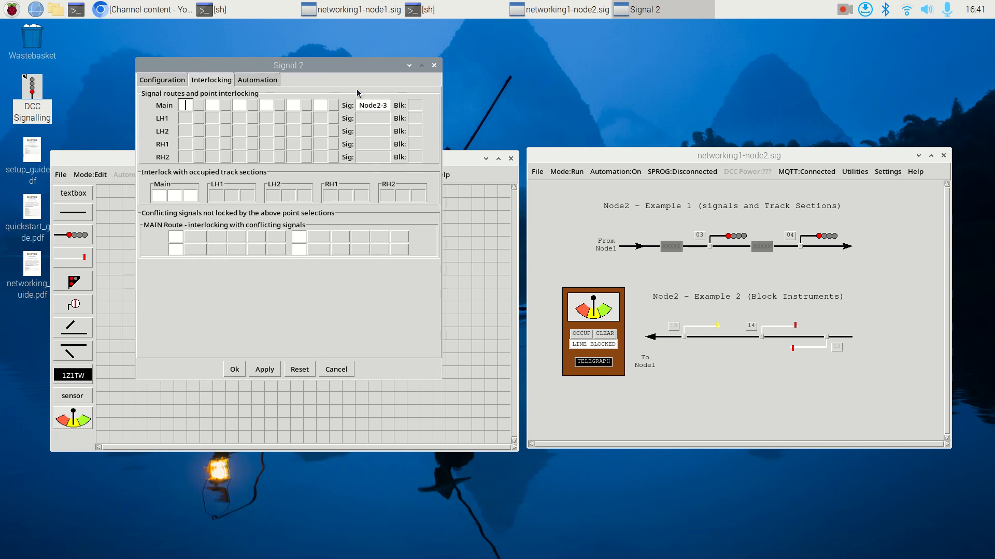
{"action": "left_click_drag", "start_coordinate": [361, 67], "coordinate": [774, 75]}
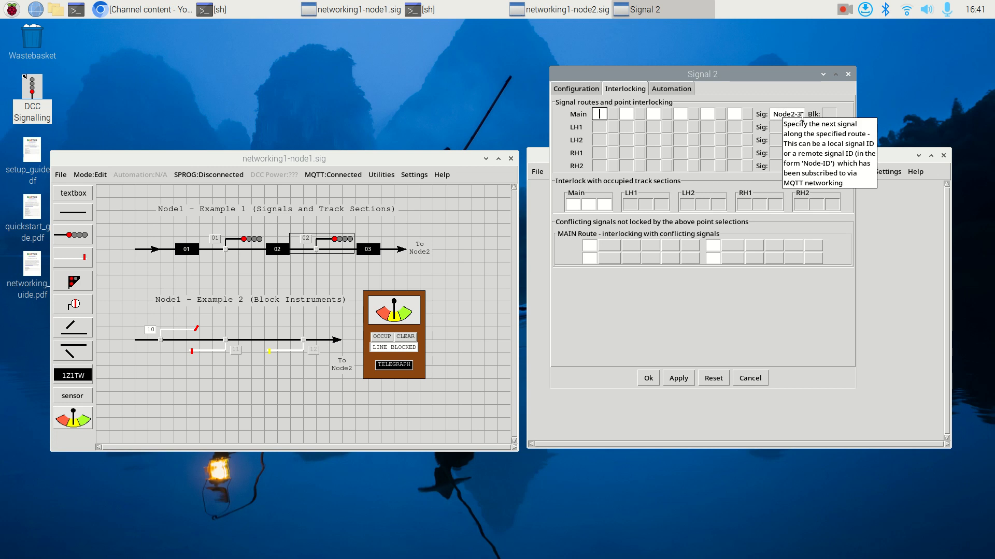
- Inspect the subscriptions in Node1's MQTT settings, compare the subscribed signal with signal 2's signal ahead, and close the MQTT settings
{"action": "left_click", "coordinate": [414, 174]}
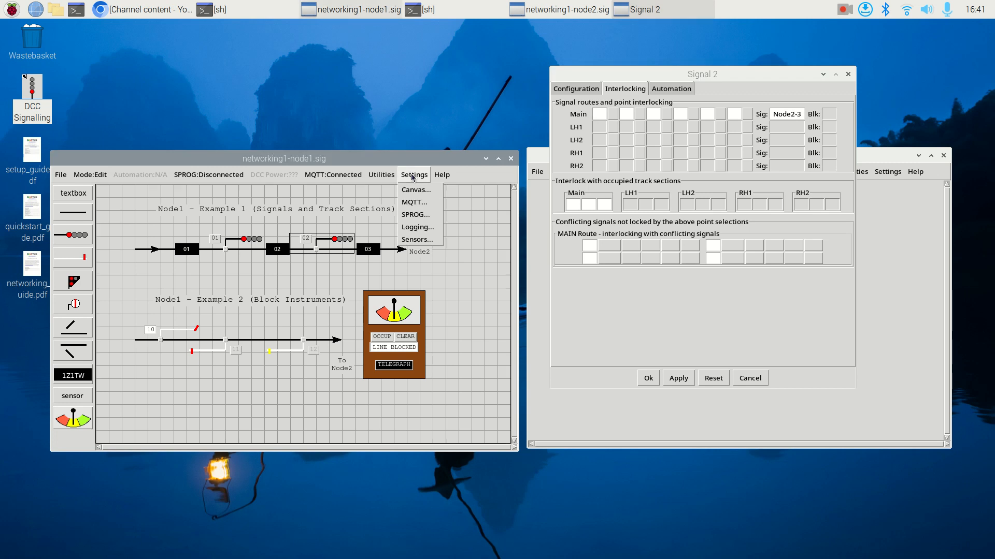
{"action": "left_click", "coordinate": [416, 202]}
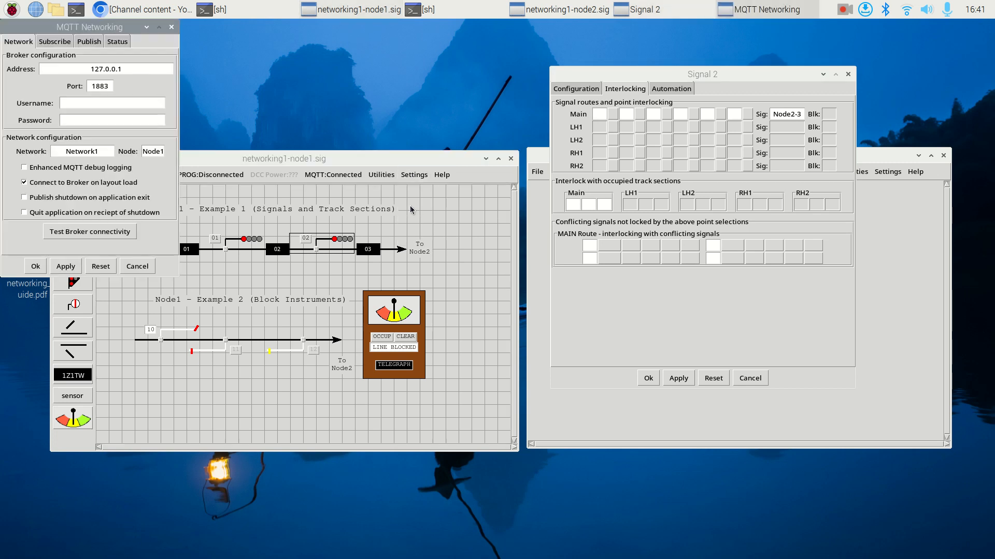
{"action": "left_click", "coordinate": [64, 47]}
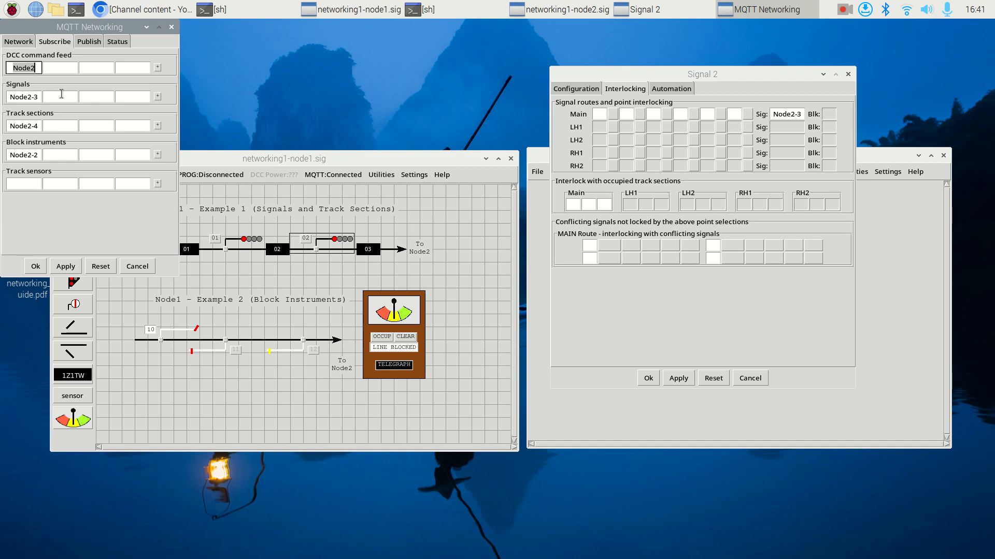
{"action": "left_click", "coordinate": [16, 97]}
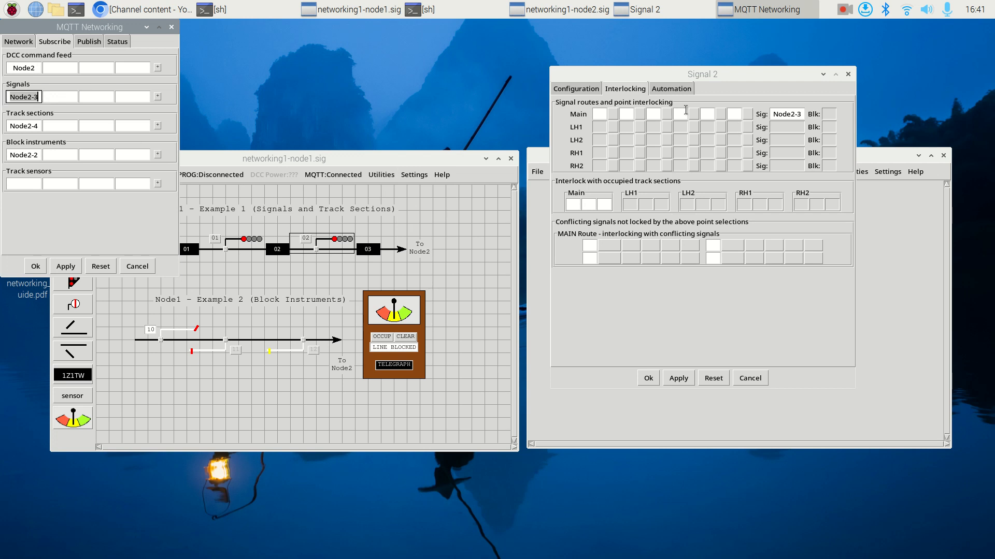
{"action": "left_click", "coordinate": [780, 114]}
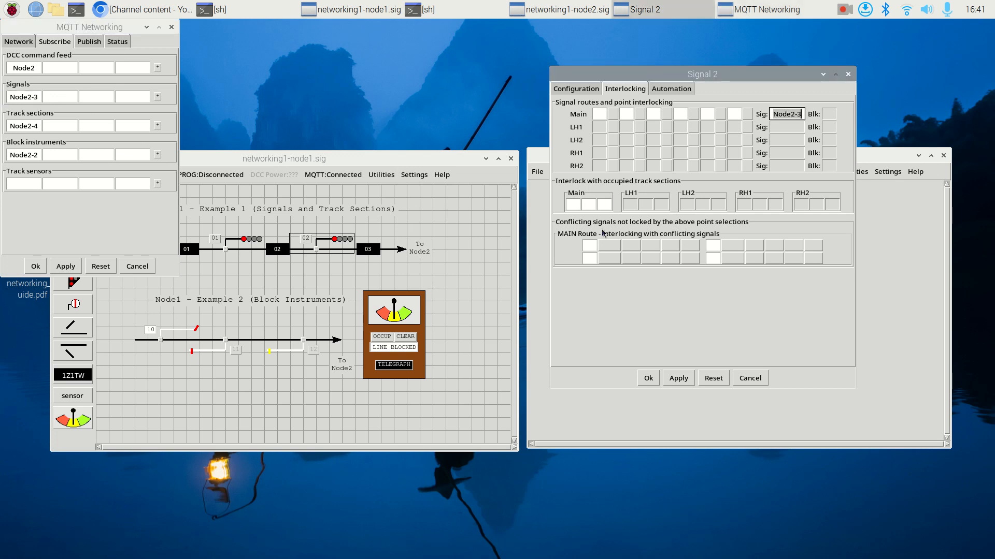
{"action": "left_click", "coordinate": [171, 27]}
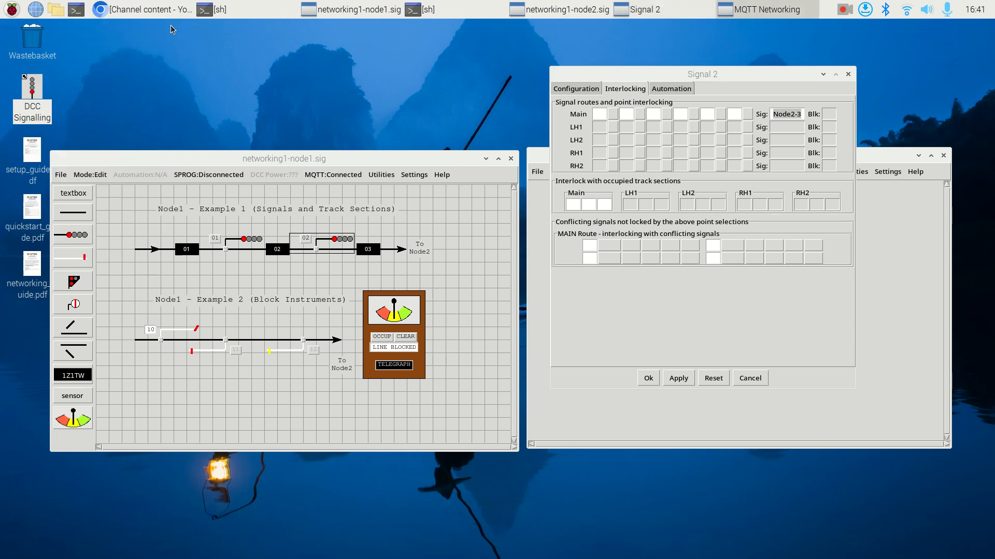
- Move signal 2's configuration window aside to view Node2's signals, and close it without changes
{"action": "left_click_drag", "start_coordinate": [615, 76], "coordinate": [192, 77]}
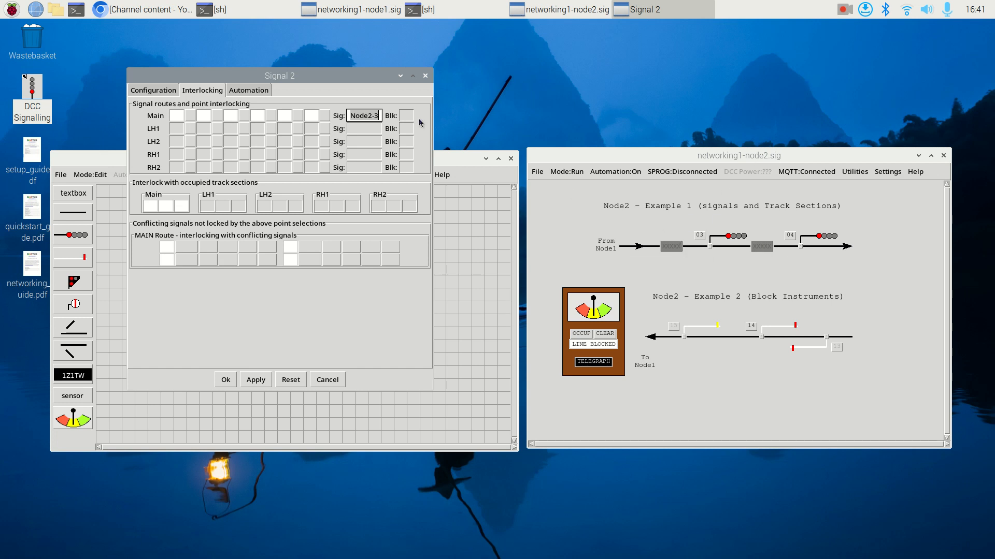
{"action": "left_click_drag", "start_coordinate": [346, 81], "coordinate": [818, 71]}
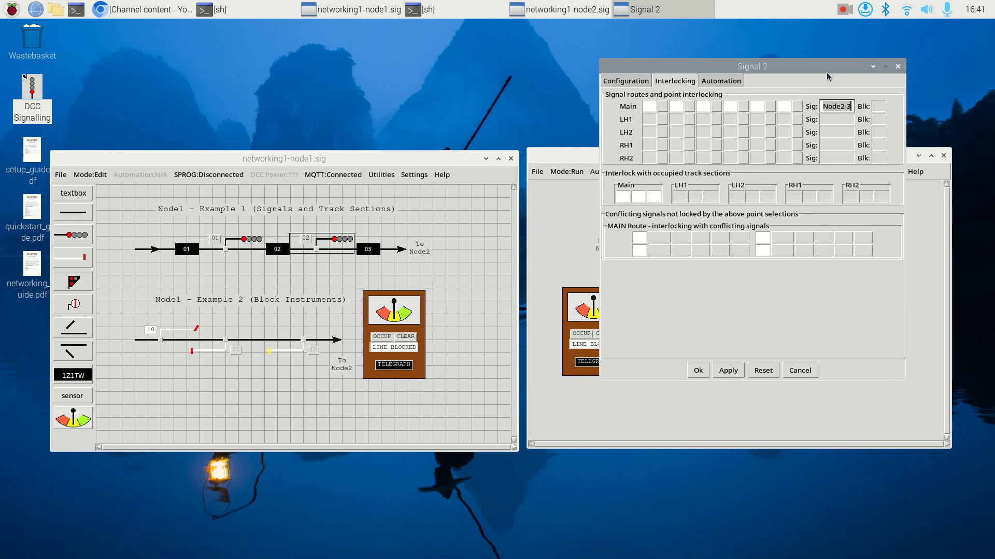
{"action": "left_click", "coordinate": [898, 67]}
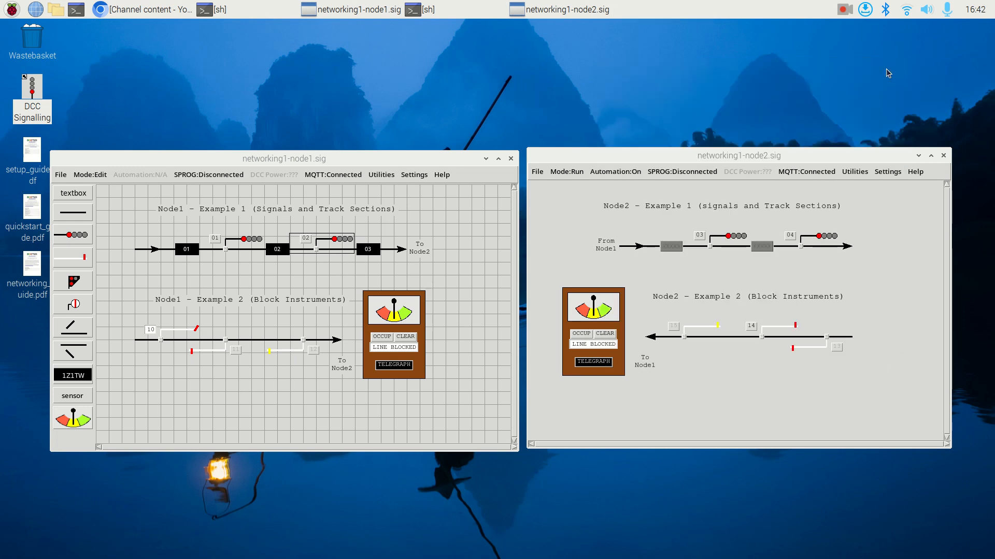
- Put Node2 in Edit mode and open the configurations of its track section 4 and Node1's track section 3, each above its own layout
{"action": "left_click", "coordinate": [661, 280]}
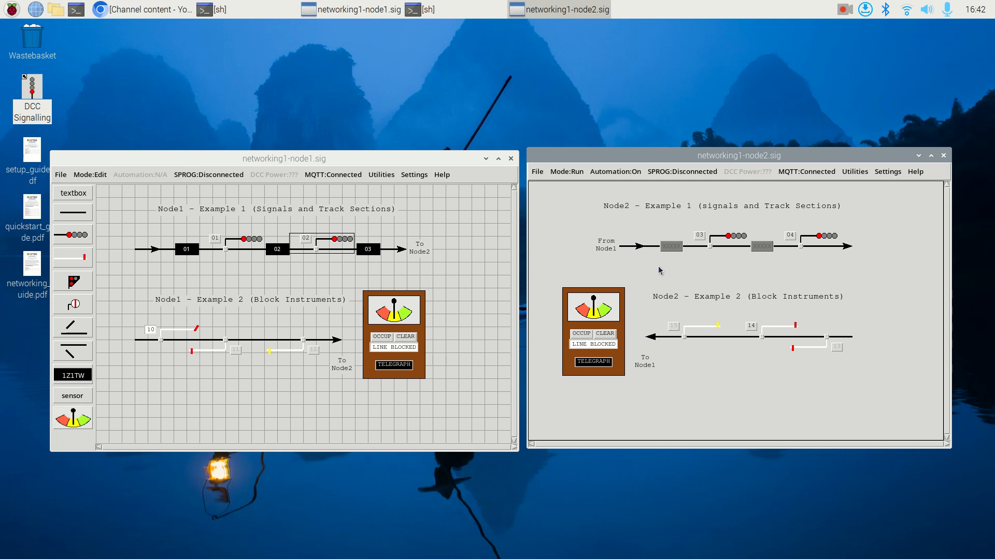
{"action": "key", "text": "ctrl+e"}
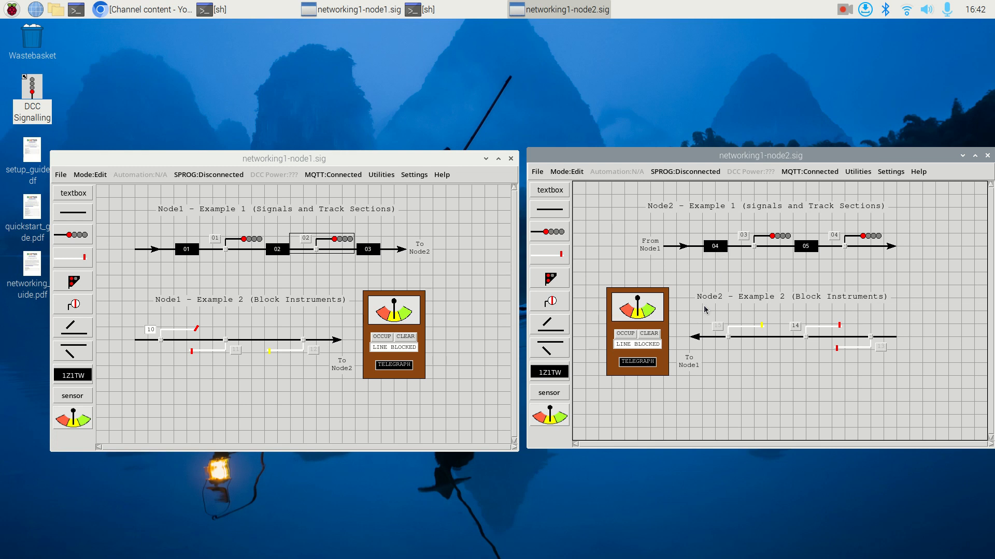
{"action": "double_click", "coordinate": [719, 249]}
{"action": "left_click_drag", "start_coordinate": [71, 27], "coordinate": [694, 75]}
{"action": "double_click", "coordinate": [369, 251]}
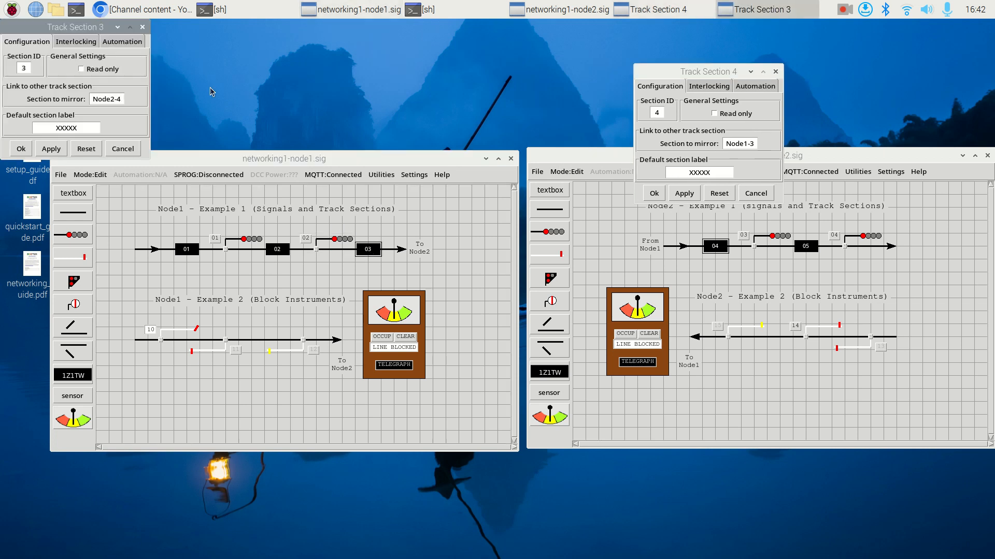
{"action": "left_click_drag", "start_coordinate": [85, 31], "coordinate": [408, 81]}
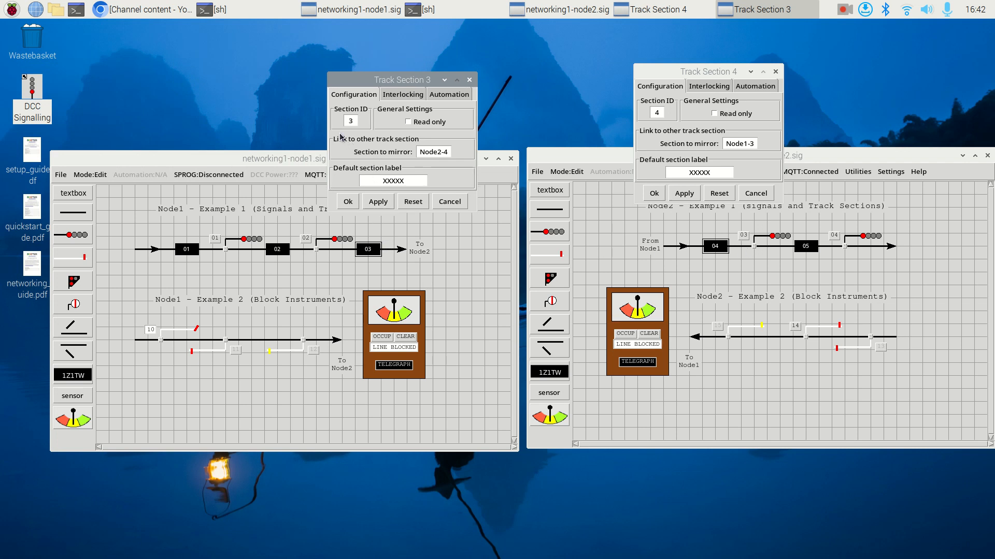
- Inspect the section to mirror in track section 3's configuration, and close both track section configurations
{"action": "left_click", "coordinate": [449, 151]}
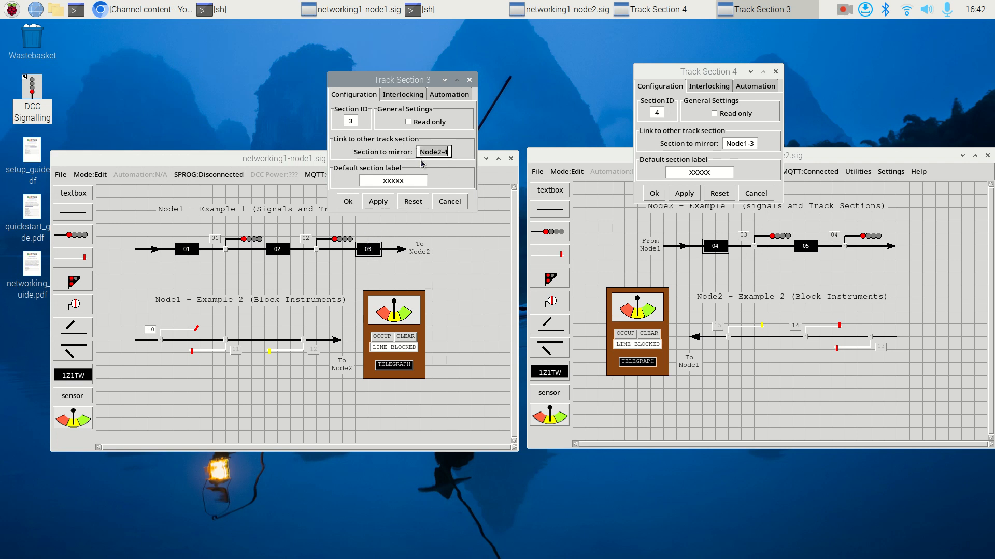
{"action": "left_click_drag", "start_coordinate": [420, 153], "coordinate": [448, 155]}
{"action": "left_click", "coordinate": [470, 81]}
{"action": "left_click", "coordinate": [775, 72]}
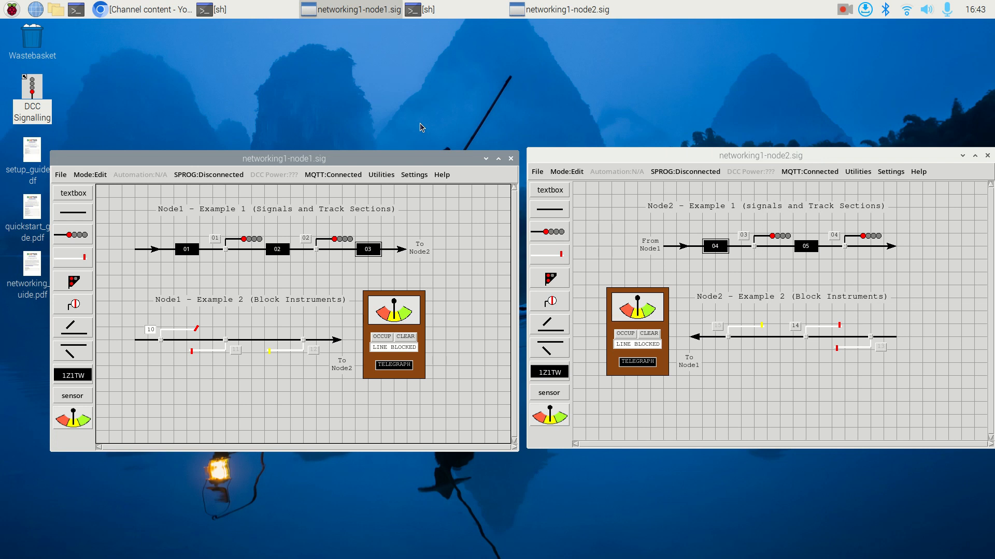
- Return both the Node1 and Node2 layouts to Run mode
{"action": "key", "text": "ctrl+m"}
{"action": "left_click", "coordinate": [607, 252]}
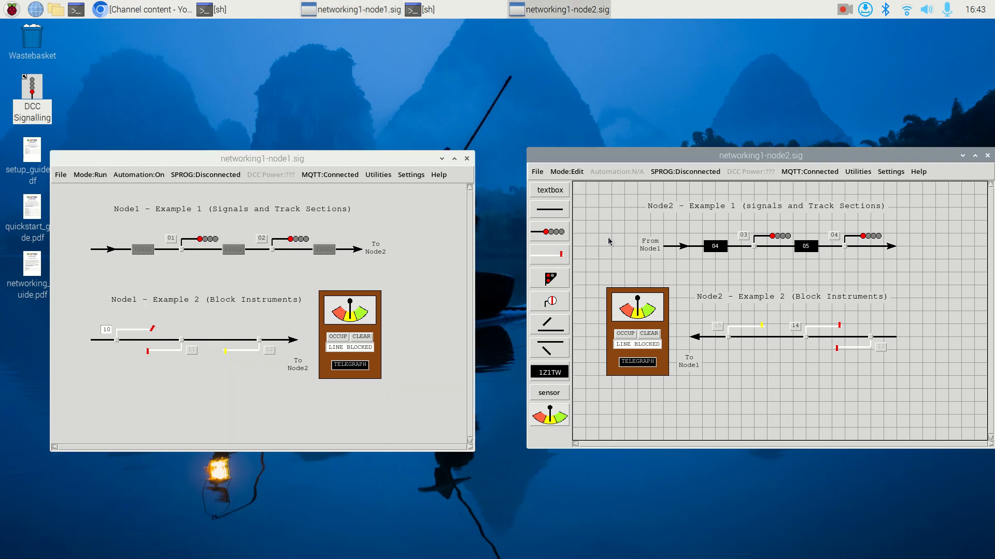
{"action": "key", "text": "ctrl+m"}
- Set Node1's first track section to occupied and label its train HST
{"action": "left_click", "coordinate": [148, 251]}
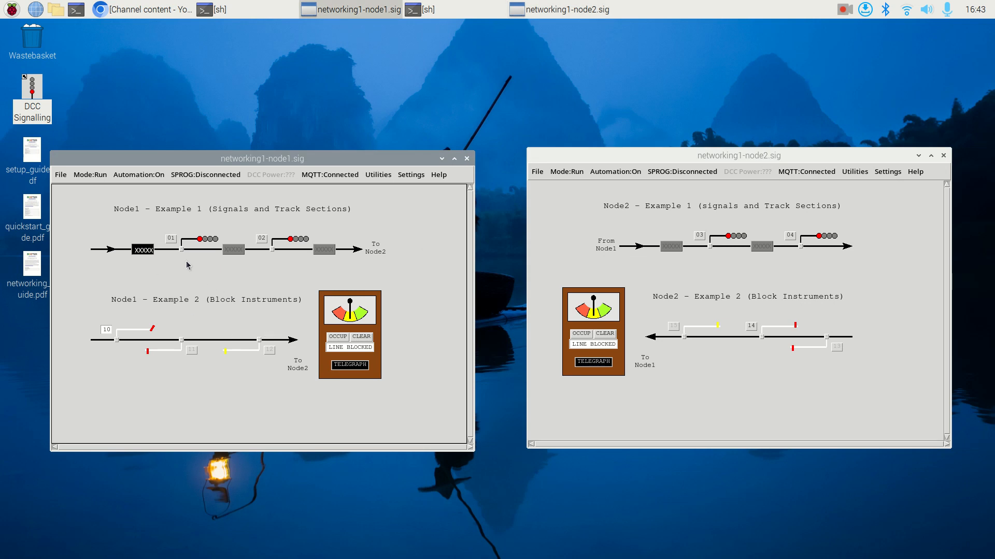
{"action": "right_click", "coordinate": [144, 249]}
{"action": "key", "text": "BackSpace"}
{"action": "key", "text": "BackSpace"}
{"action": "key", "text": "BackSpace"}
{"action": "key", "text": "BackSpace"}
{"action": "type", "text": "HST"}
{"action": "key", "text": "Return"}
- Clear signals 1 and 2 on Node1 and 3 and 4 on Node2, and switch signal 3 to danger and back to clear
{"action": "left_click", "coordinate": [176, 242]}
{"action": "left_click", "coordinate": [264, 241]}
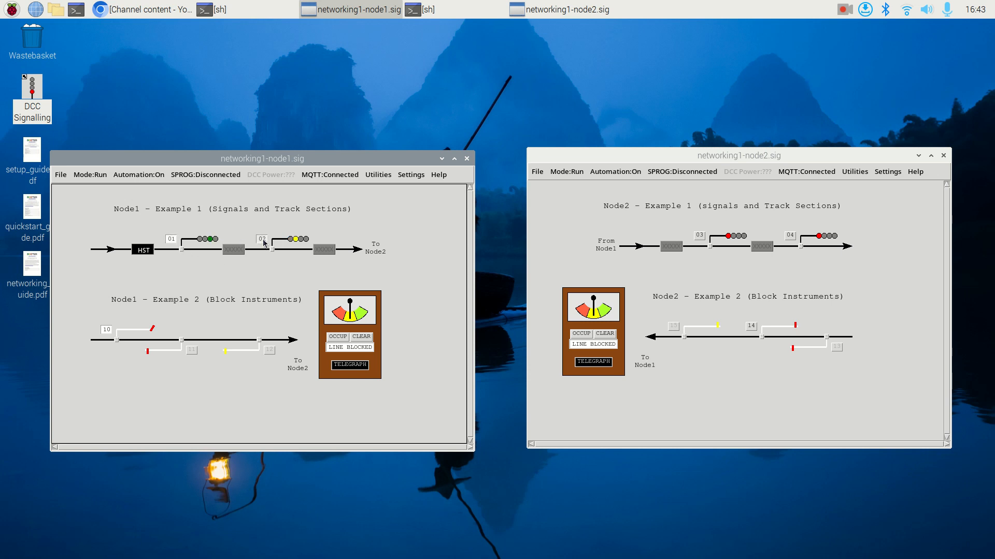
{"action": "left_click", "coordinate": [703, 238]}
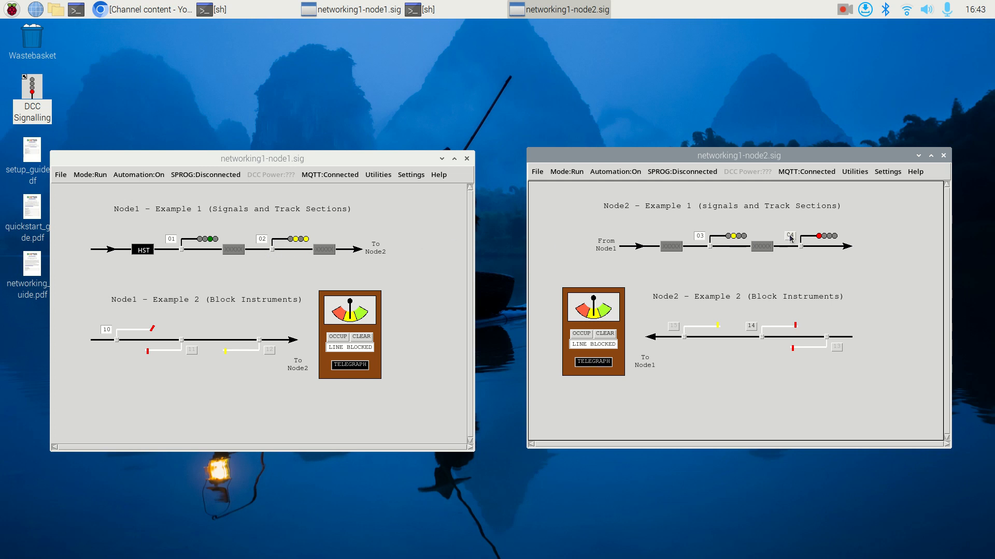
{"action": "left_click", "coordinate": [699, 236]}
{"action": "left_click", "coordinate": [699, 236]}
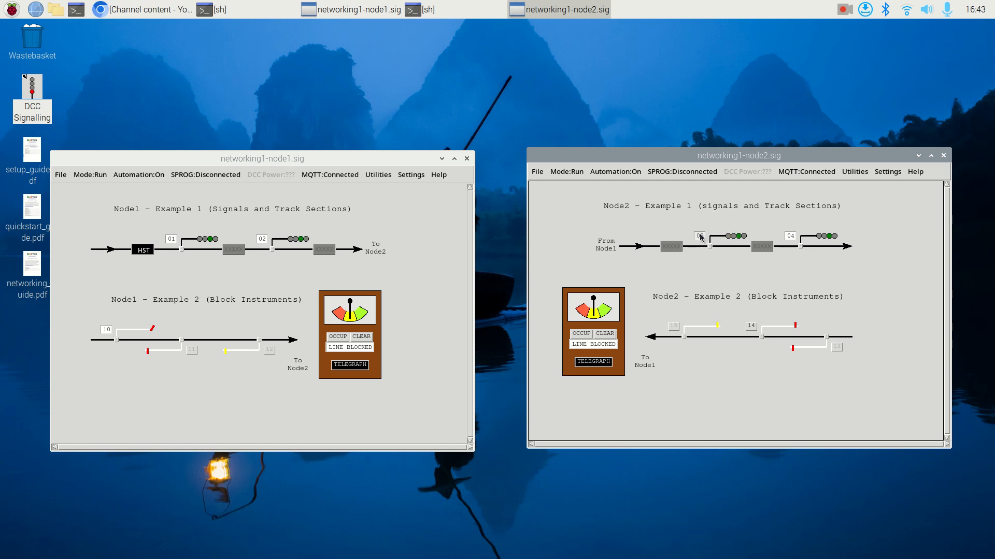
- Run the HST through both layouts by triggering signal passed events at signals 1 and 2 on Node1 and 3 and 4 on Node2
{"action": "left_click", "coordinate": [181, 250]}
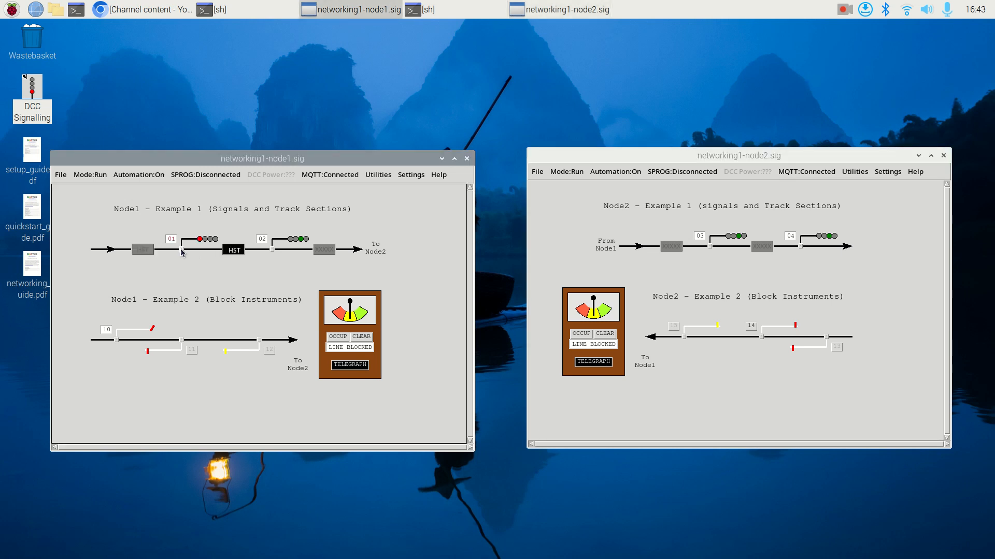
{"action": "left_click", "coordinate": [272, 251]}
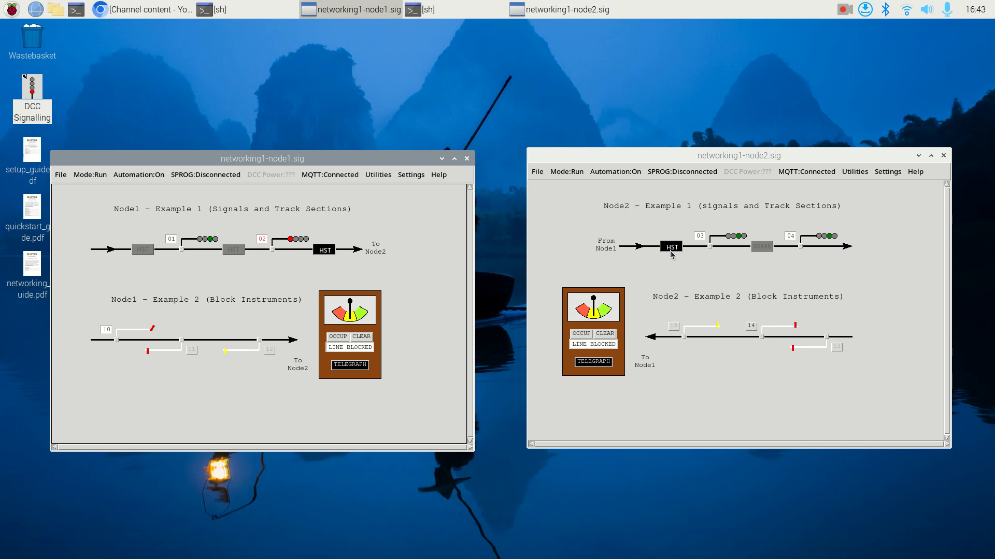
{"action": "left_click", "coordinate": [710, 248]}
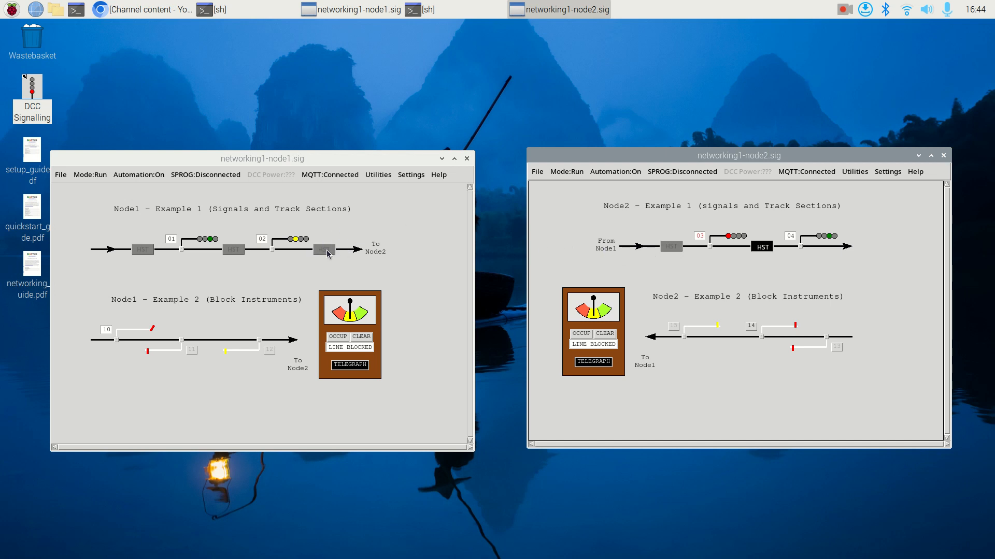
{"action": "left_click", "coordinate": [800, 246]}
{"action": "left_click", "coordinate": [800, 247]}
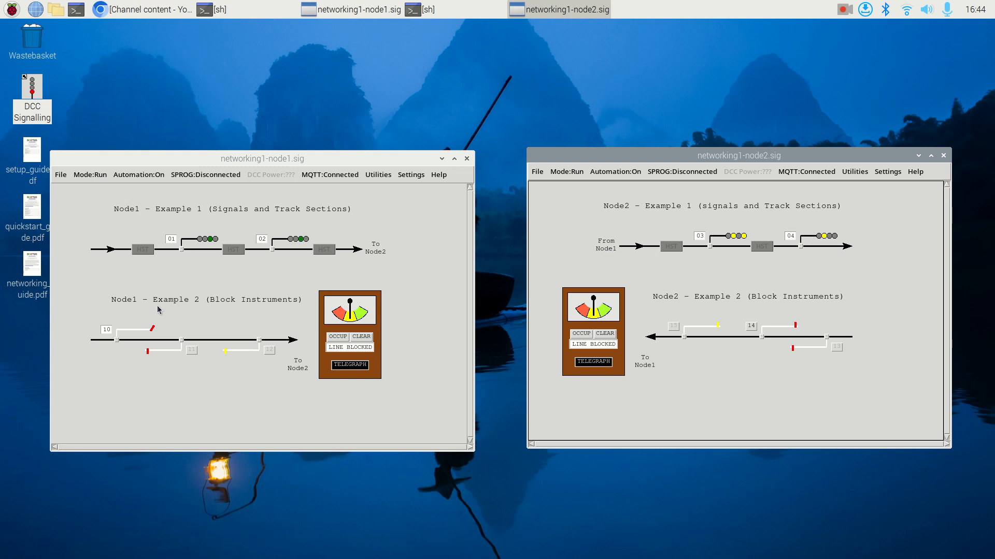
- Occupy Node1's first track section again and run the HST past signals 1 to 4 a second time
{"action": "left_click", "coordinate": [141, 254]}
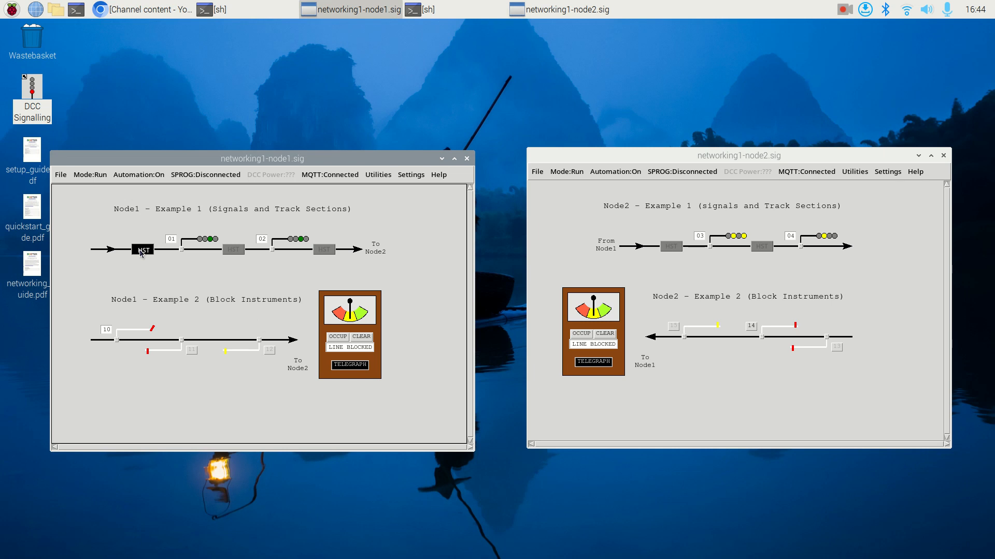
{"action": "left_click", "coordinate": [180, 250]}
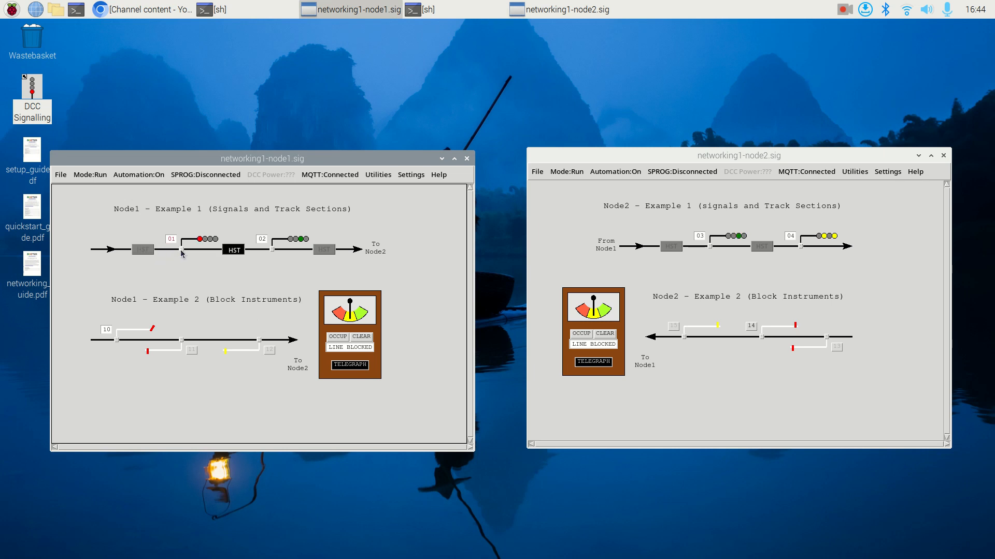
{"action": "left_click", "coordinate": [271, 250]}
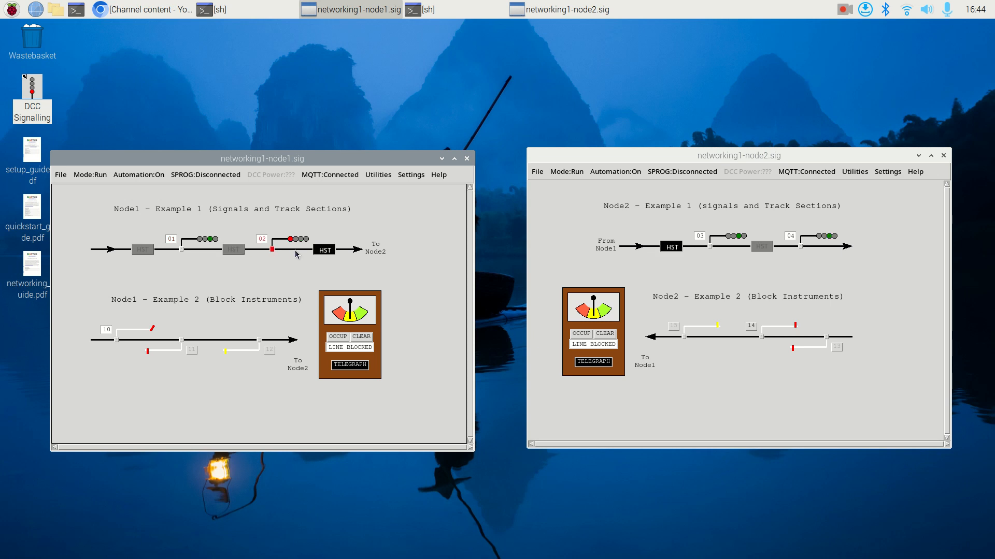
{"action": "left_click", "coordinate": [709, 247]}
{"action": "left_click", "coordinate": [800, 247]}
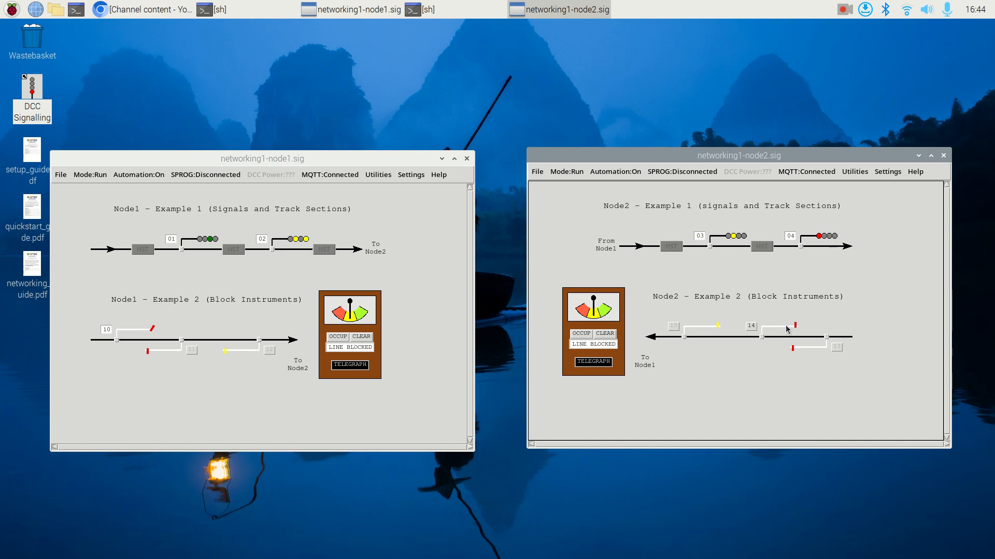